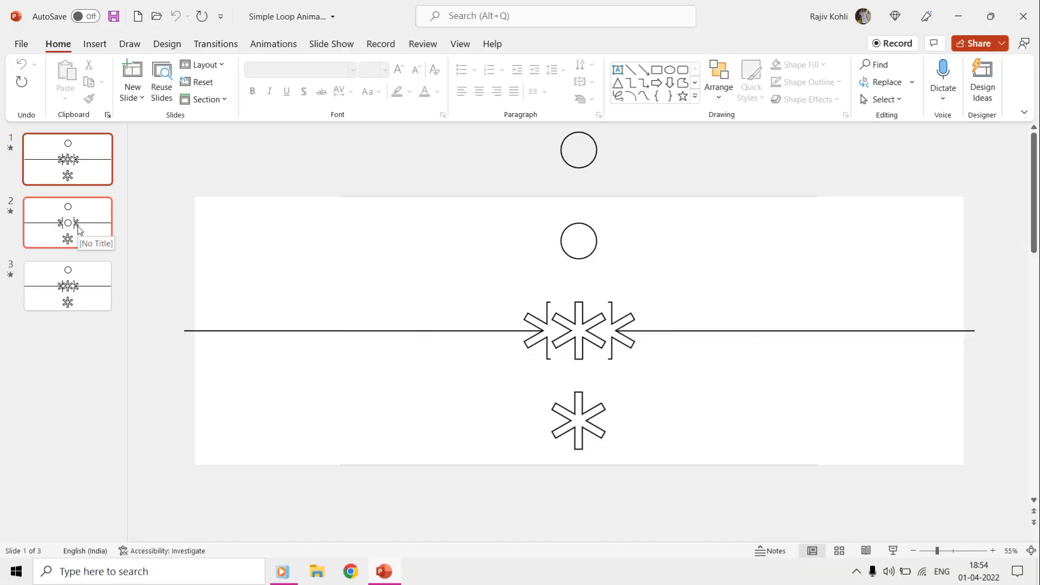
Review slides 2 and 3 of the loop, then return to slide 1
left_click(78, 228)
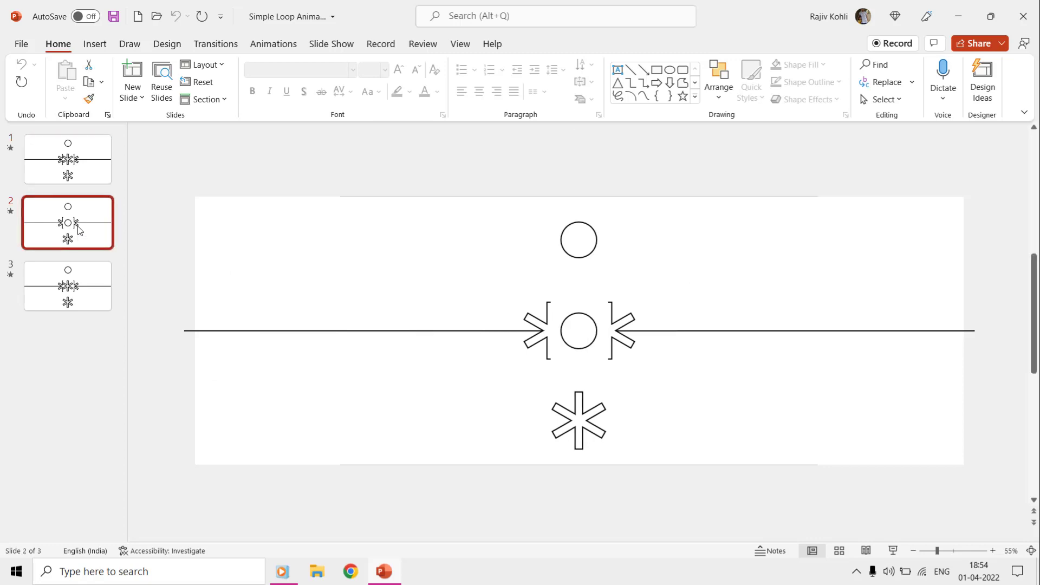
left_click(74, 280)
left_click(70, 172)
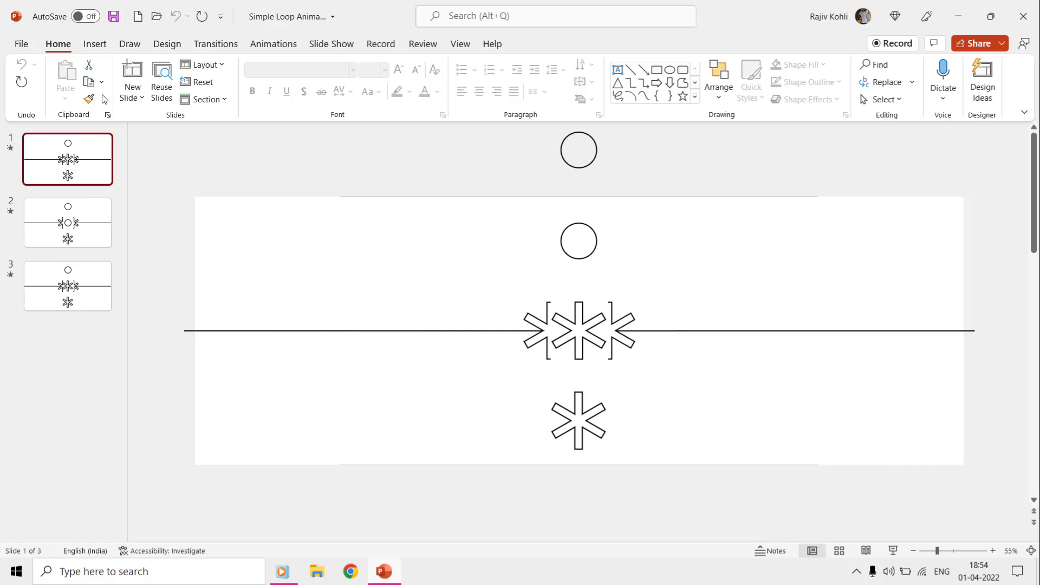
Insert a blank slide as the deck's first slide and draw a tall, thin blue rectangle near its centre
left_click(133, 73)
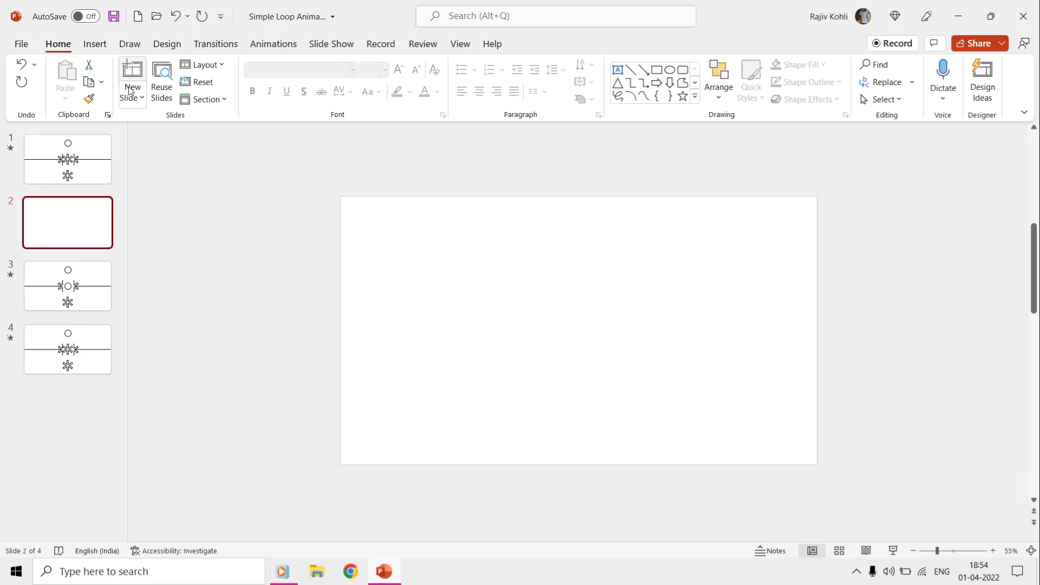
left_click_drag(85, 219, 83, 151)
left_click(96, 47)
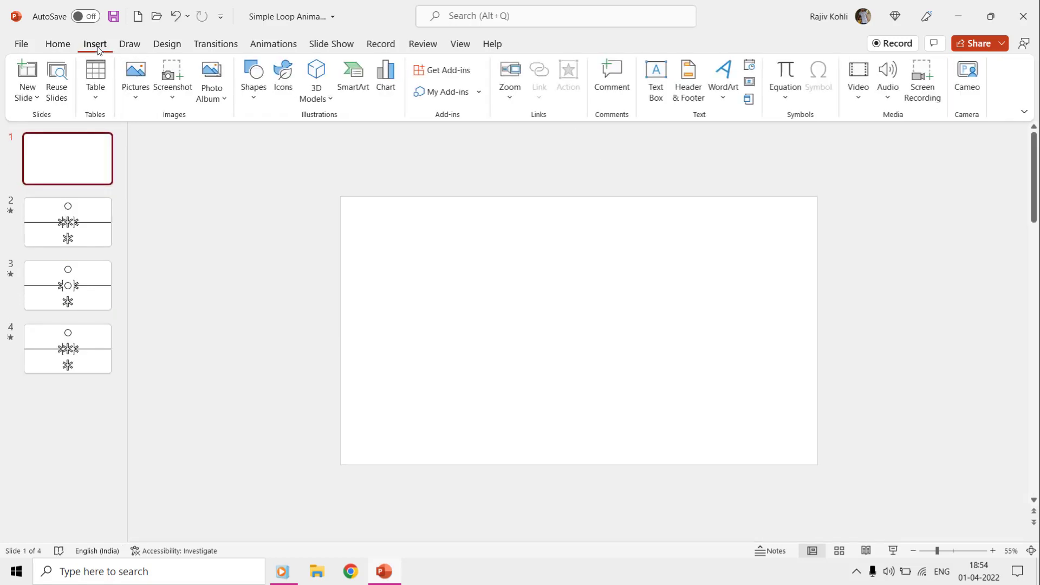
left_click(259, 105)
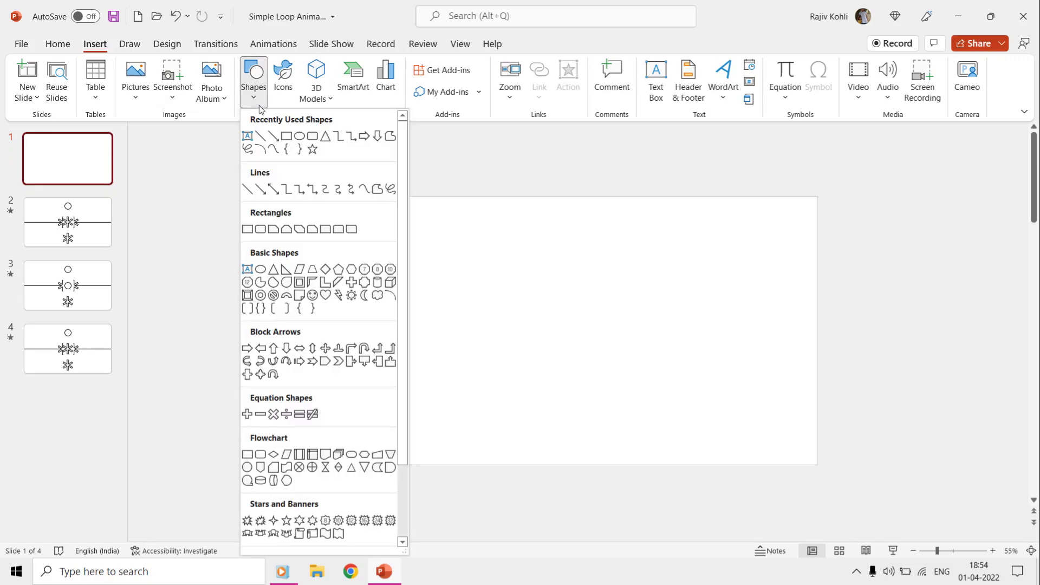
left_click(286, 137)
left_click_drag(523, 272, 531, 337)
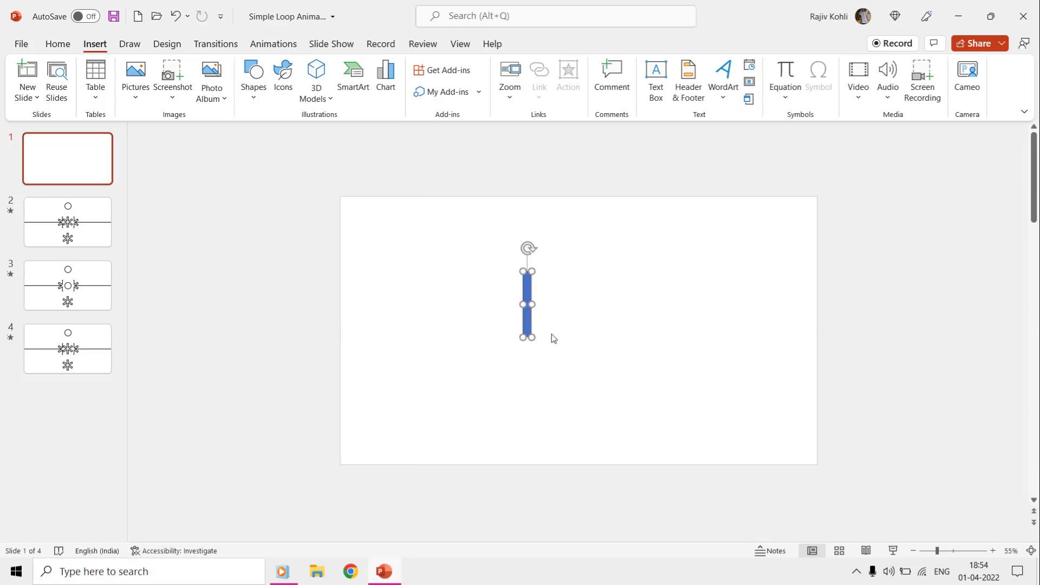
scroll(589, 321, "up", 5)
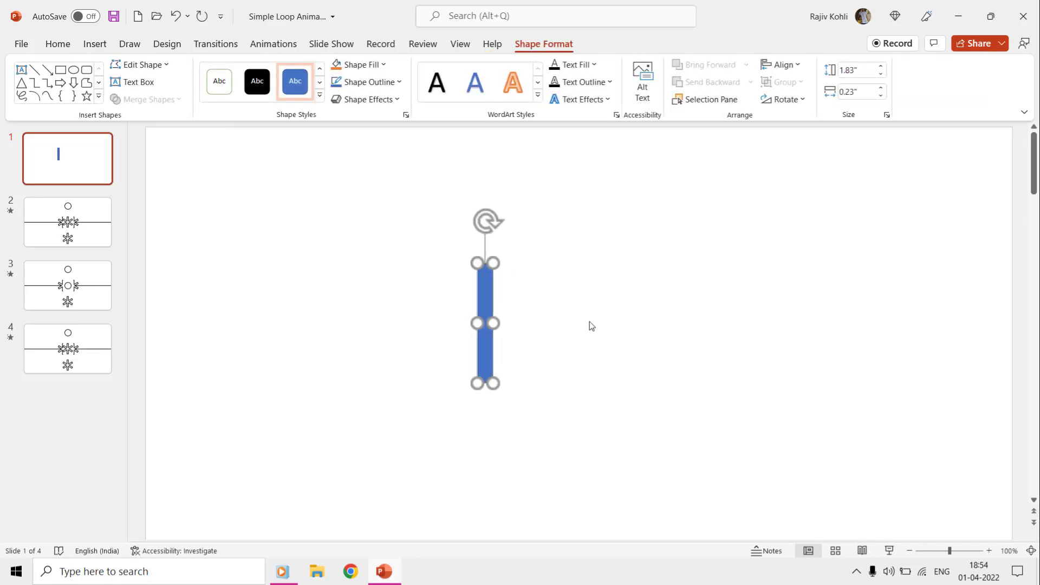
Duplicate the blue bar, rotate the copy to 120° and centre it over the original
left_click(58, 43)
left_click(88, 82)
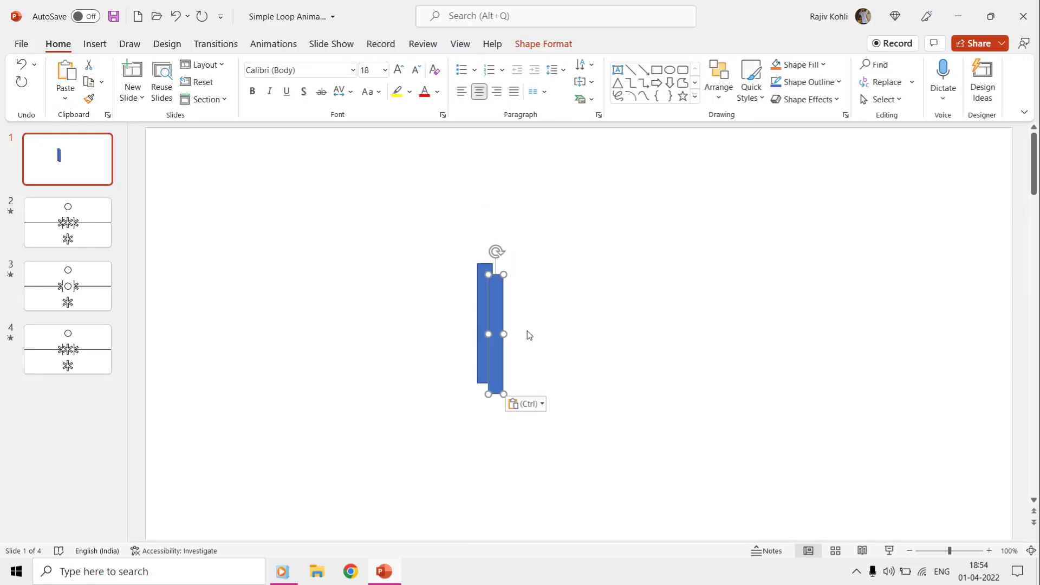
right_click(498, 307)
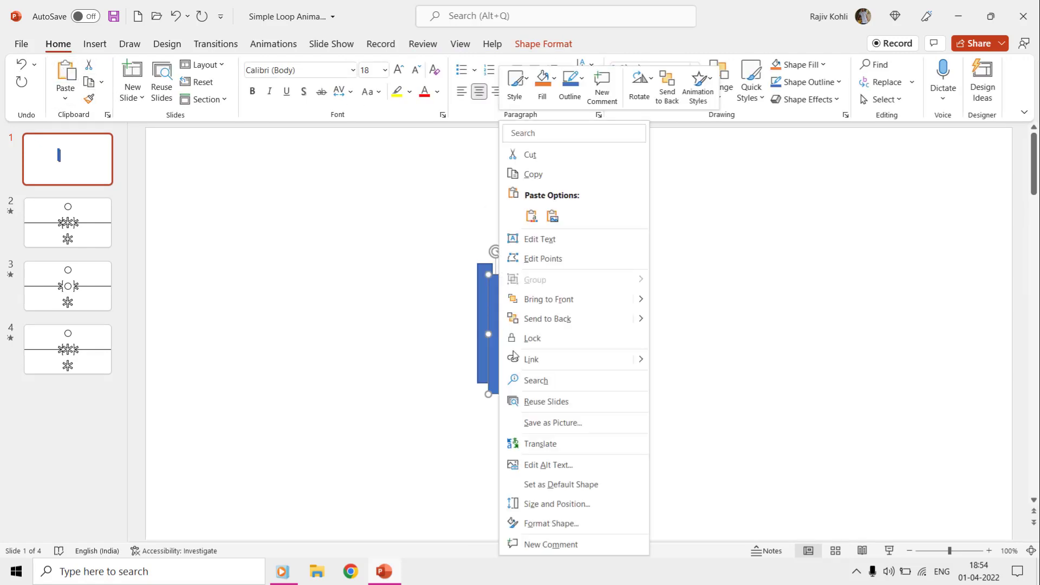
left_click(566, 490)
left_click(992, 263)
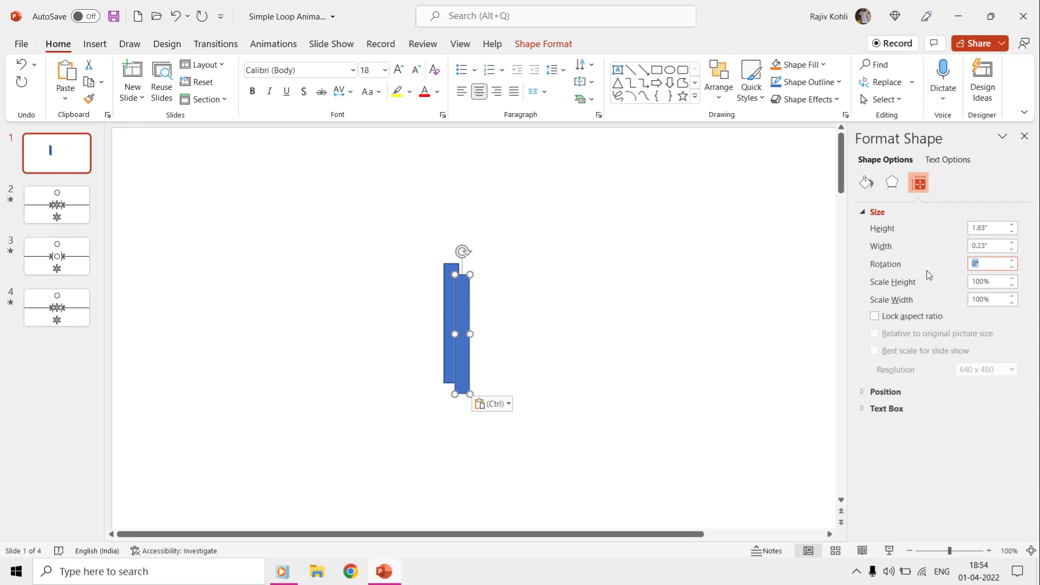
type("120")
key("Return")
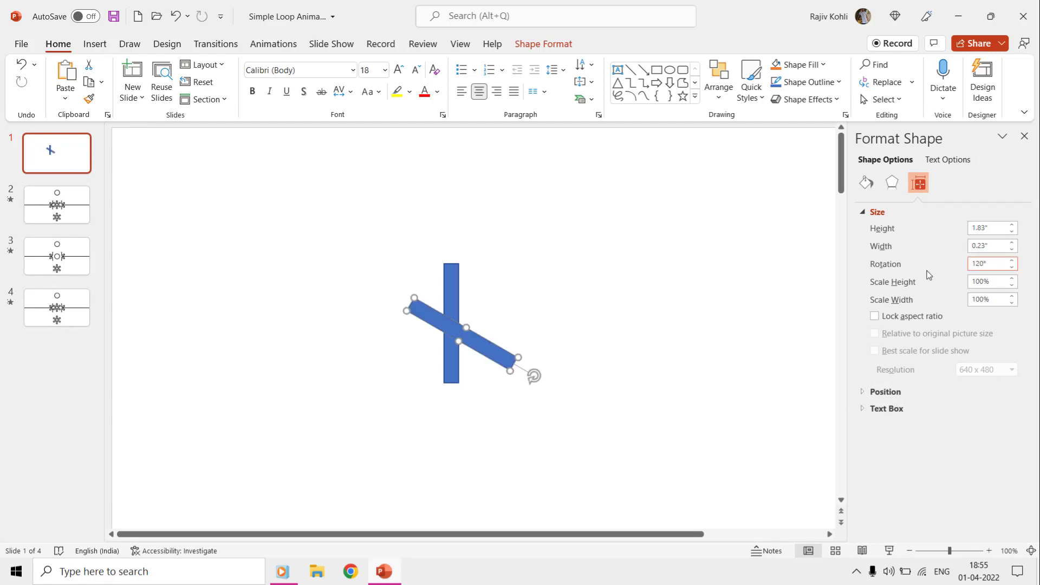
left_click_drag(486, 355, 473, 340)
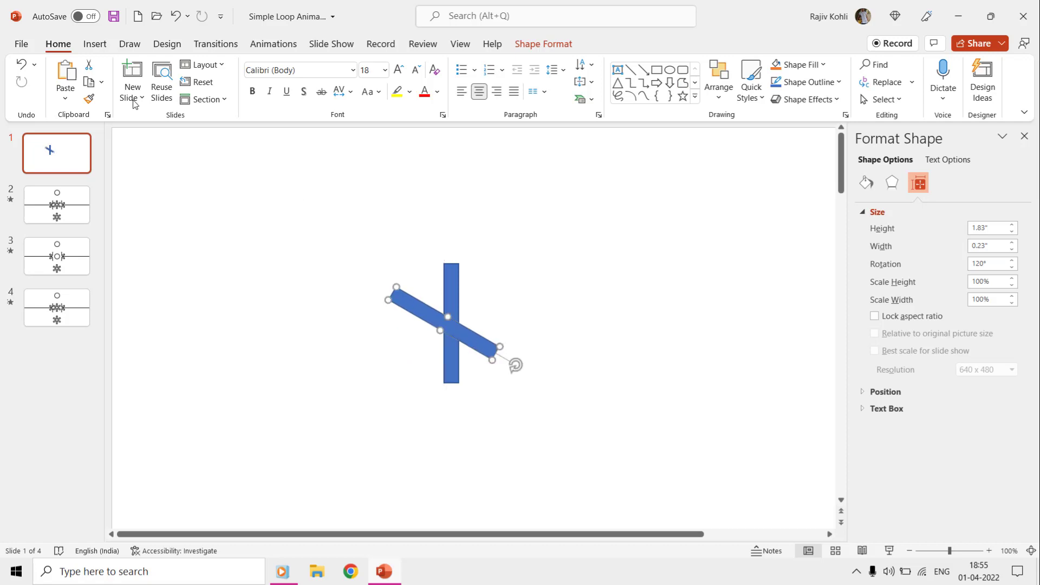
Add a third bar rotated to 240° and centre it on the asterisk
left_click(89, 82)
left_click(65, 76)
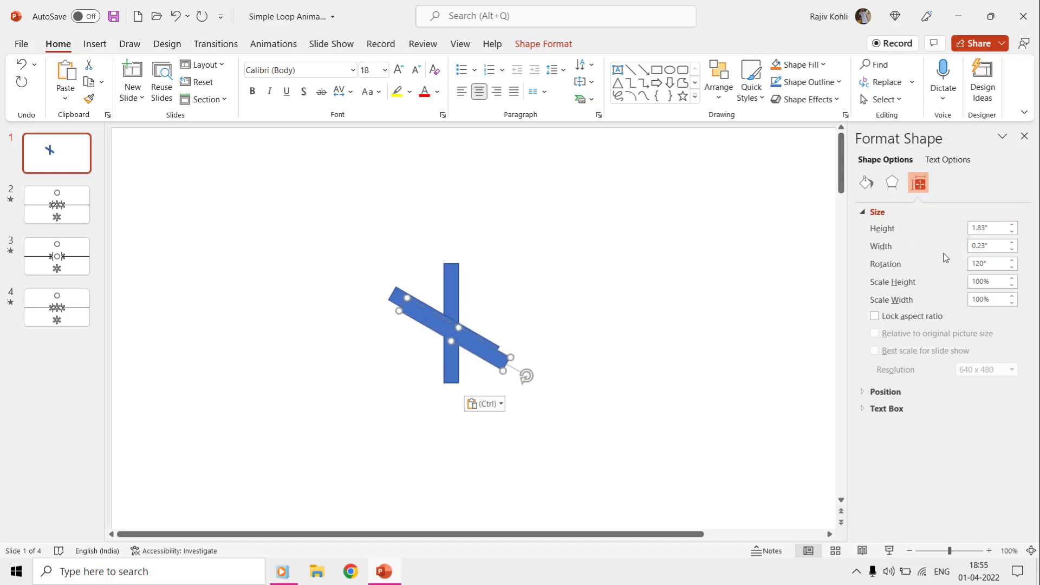
left_click(989, 263)
type("240")
key("Return")
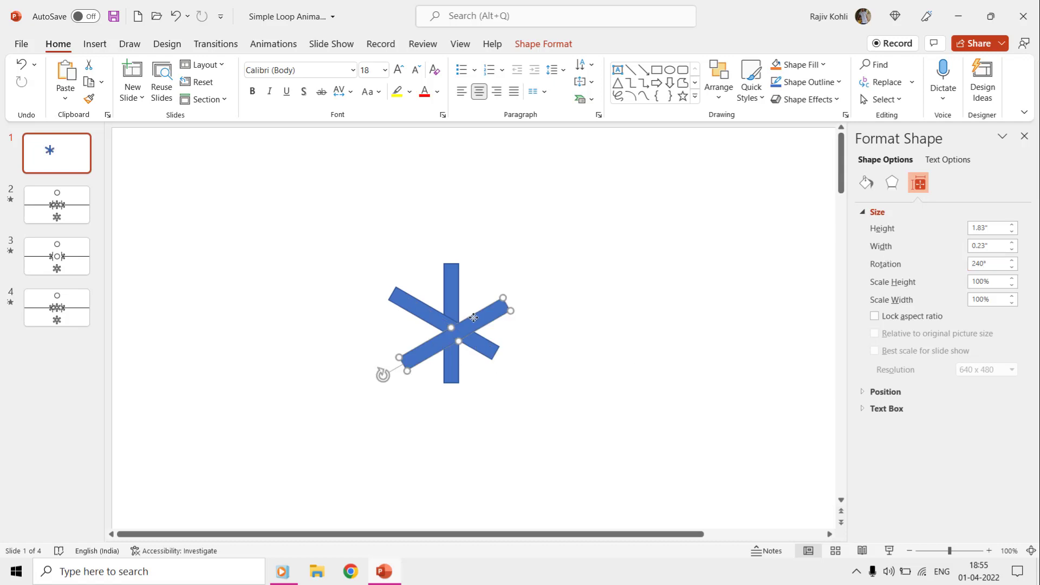
left_click_drag(474, 320, 468, 306)
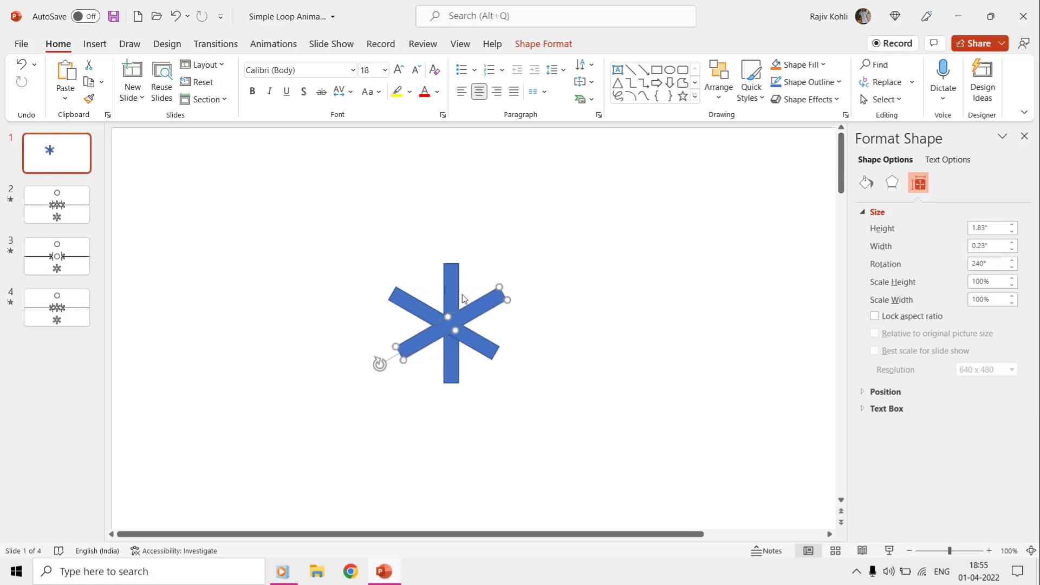
Select all three bars and Union them into one asterisk shape
left_click(450, 294)
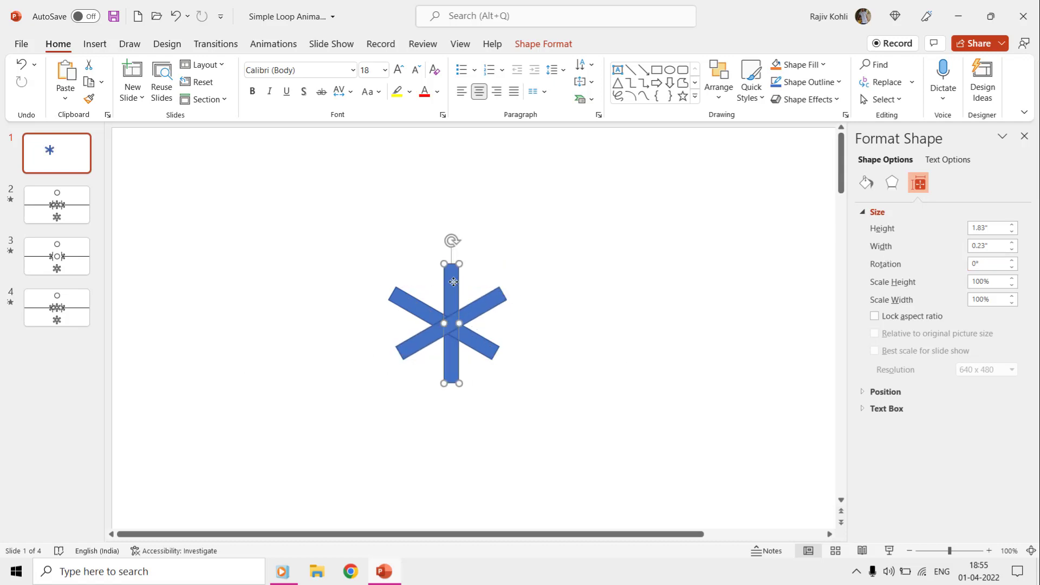
left_click(423, 309, "shift")
left_click(421, 340, "shift")
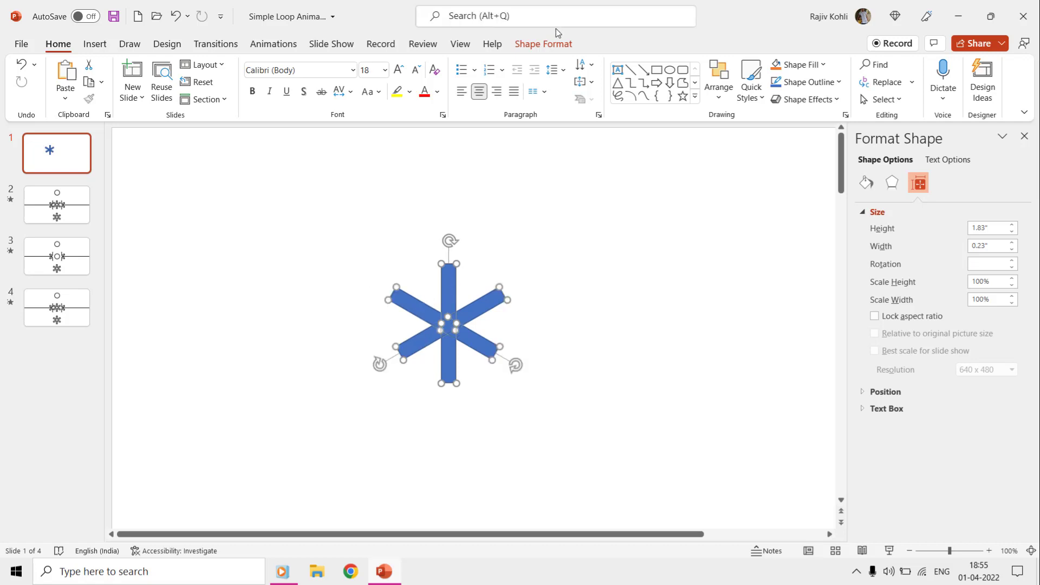
left_click(544, 44)
left_click(151, 99)
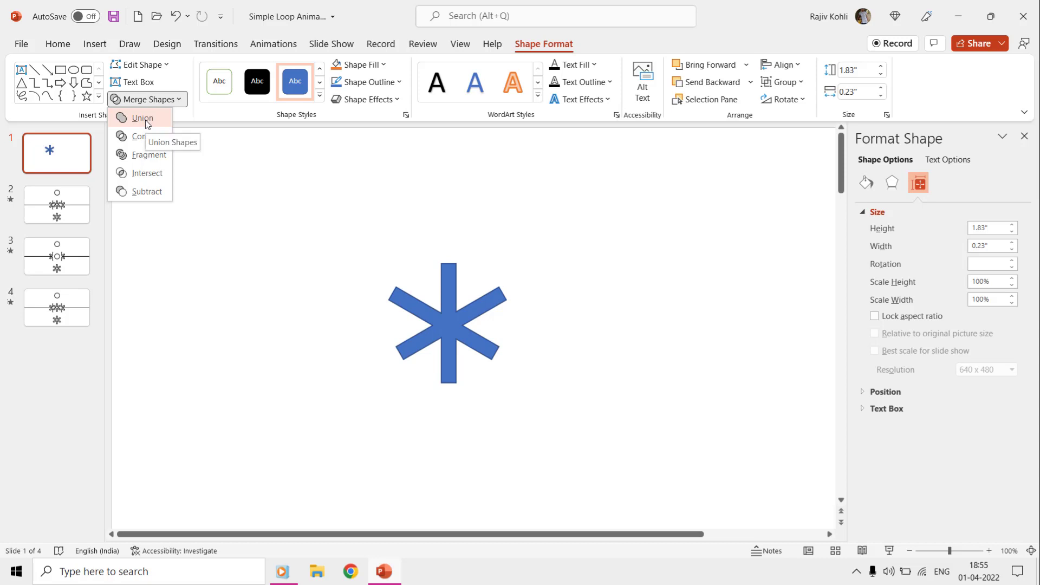
left_click(146, 120)
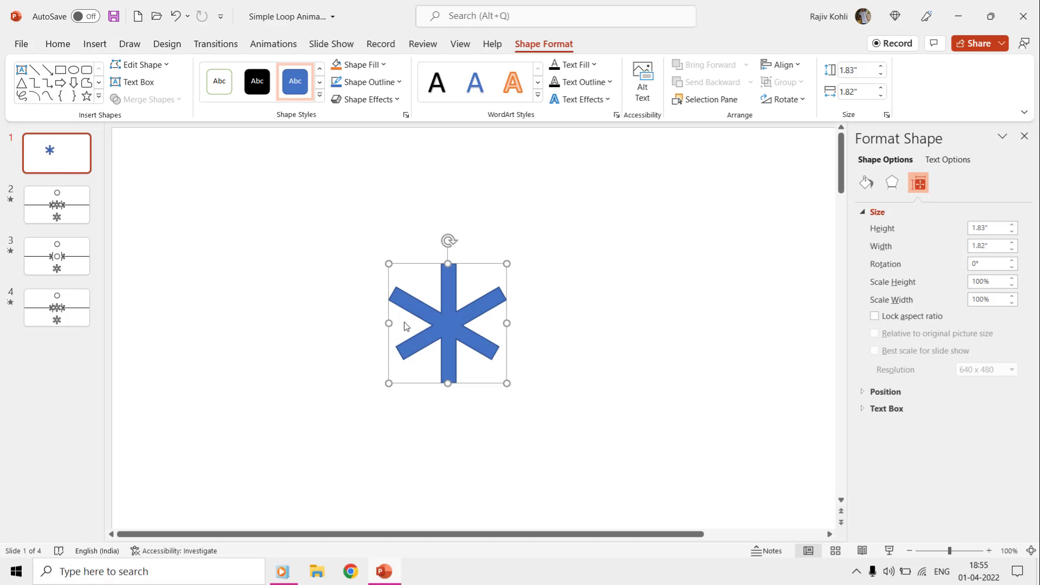
Duplicate the asterisk and move the copy to the right side
scroll(401, 325, "down", 3, "ctrl")
left_click(57, 44)
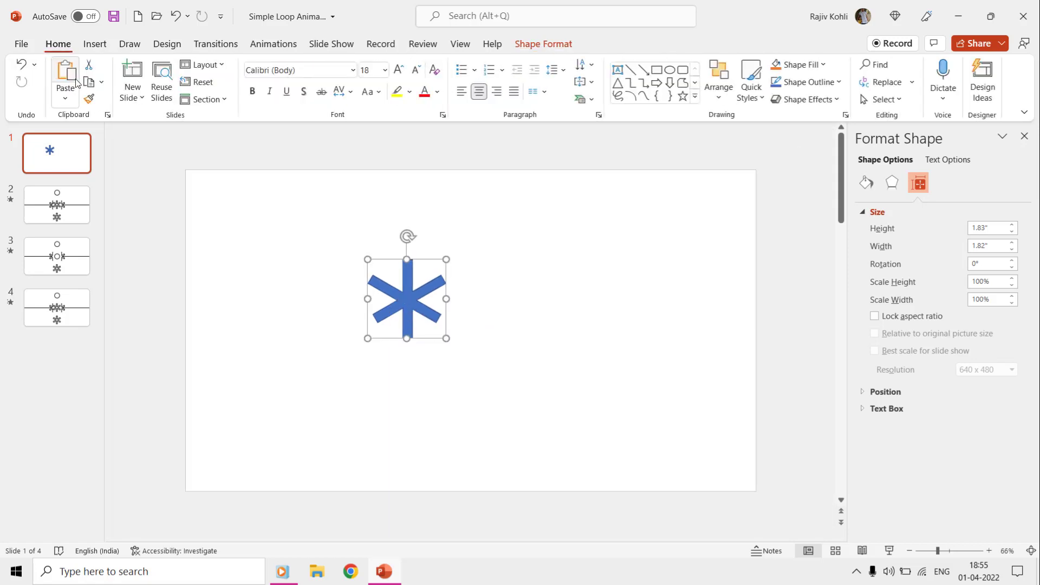
left_click(87, 82)
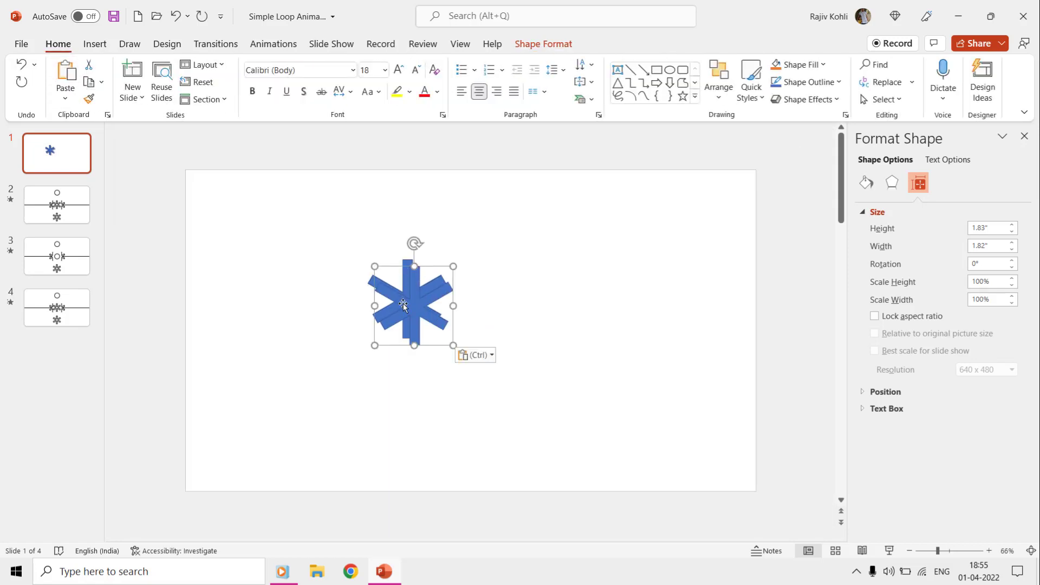
left_click_drag(409, 299, 614, 296)
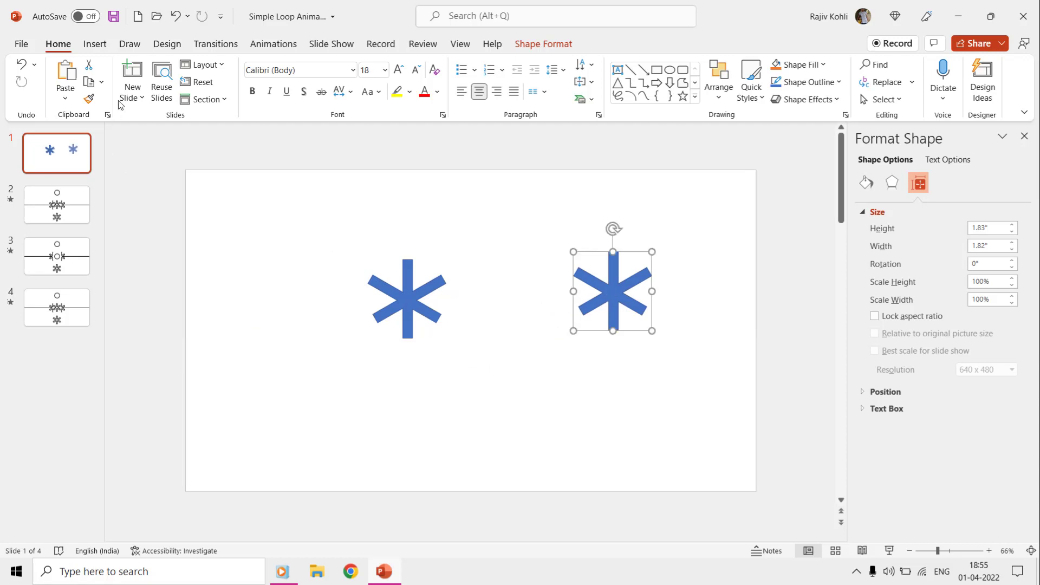
Draw a rectangle over the left asterisk's right half and subtract it, leaving a half-star
left_click(95, 44)
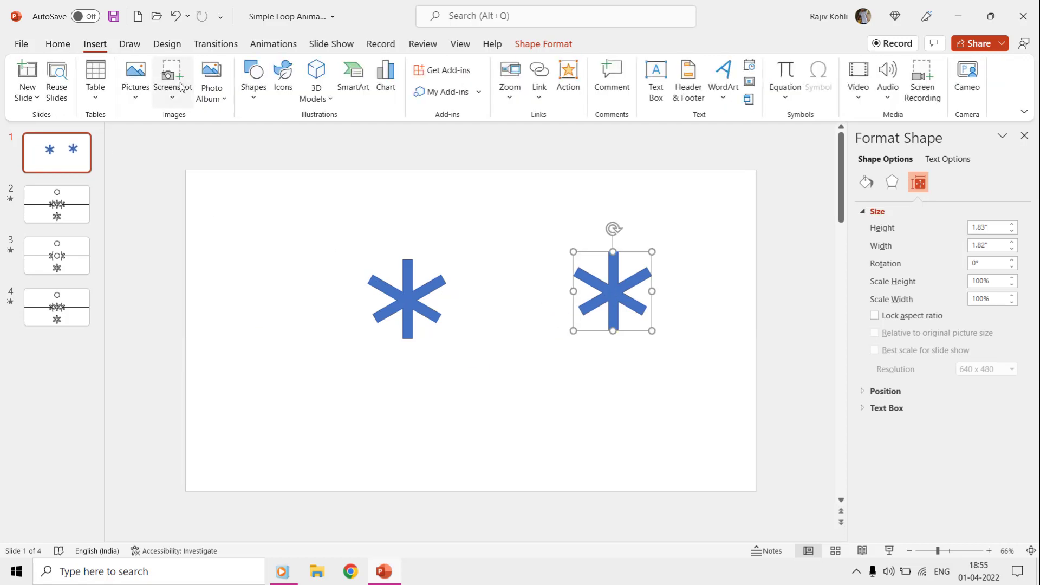
left_click(253, 84)
left_click(282, 136)
left_click_drag(407, 246, 475, 370)
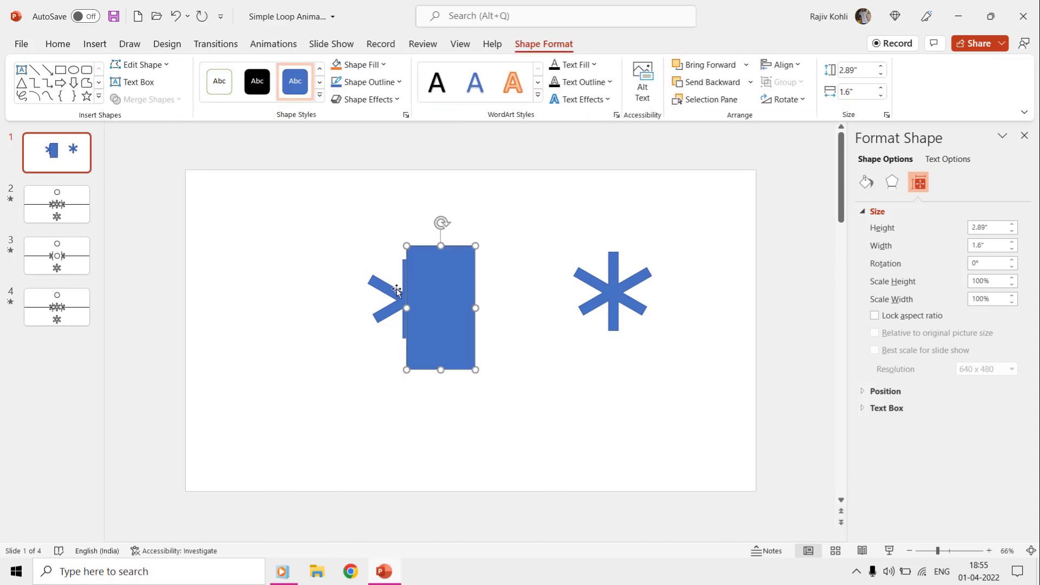
left_click(384, 289)
left_click(462, 261, "shift")
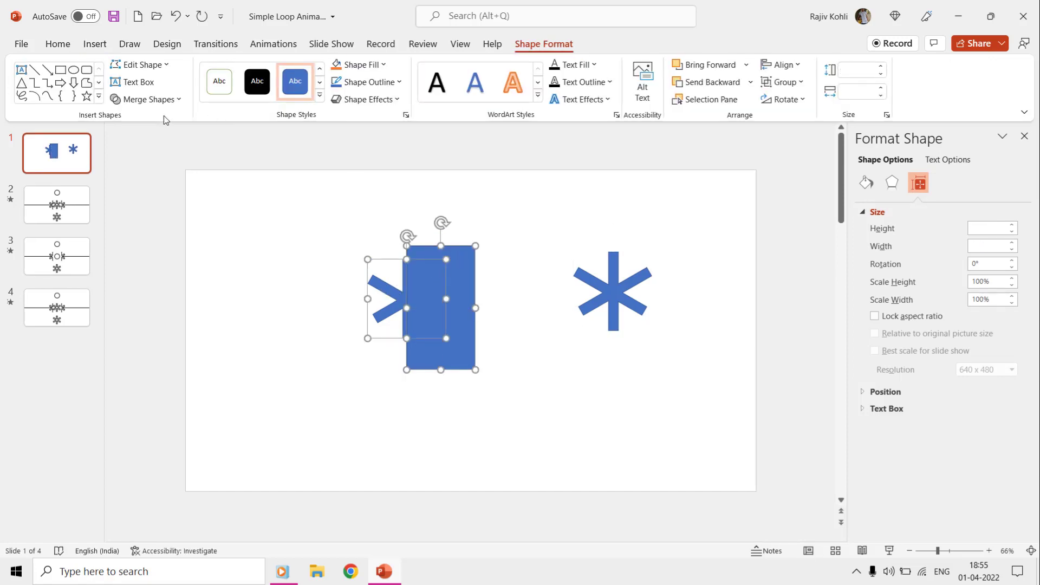
left_click(149, 100)
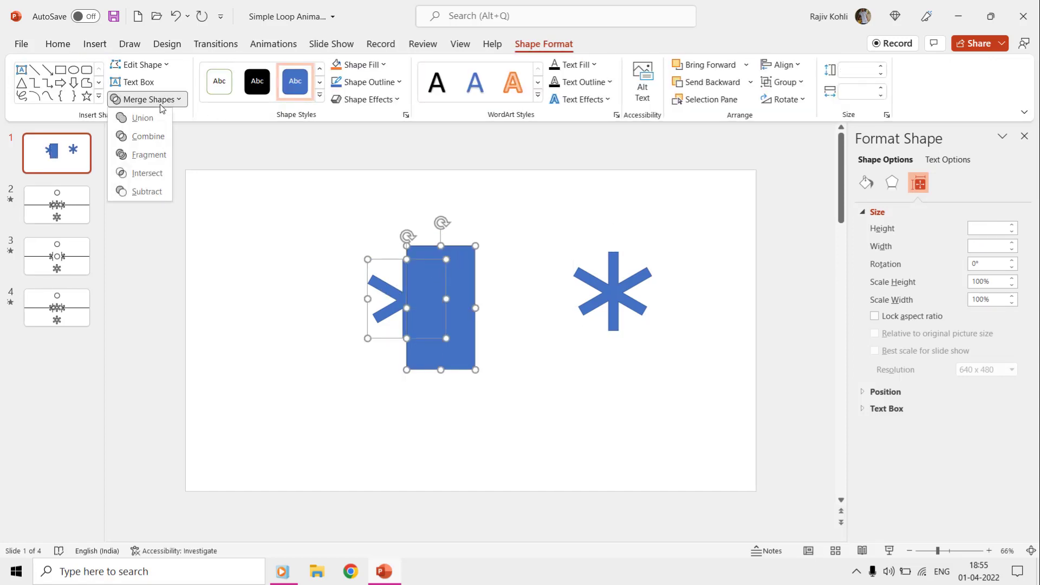
left_click(155, 190)
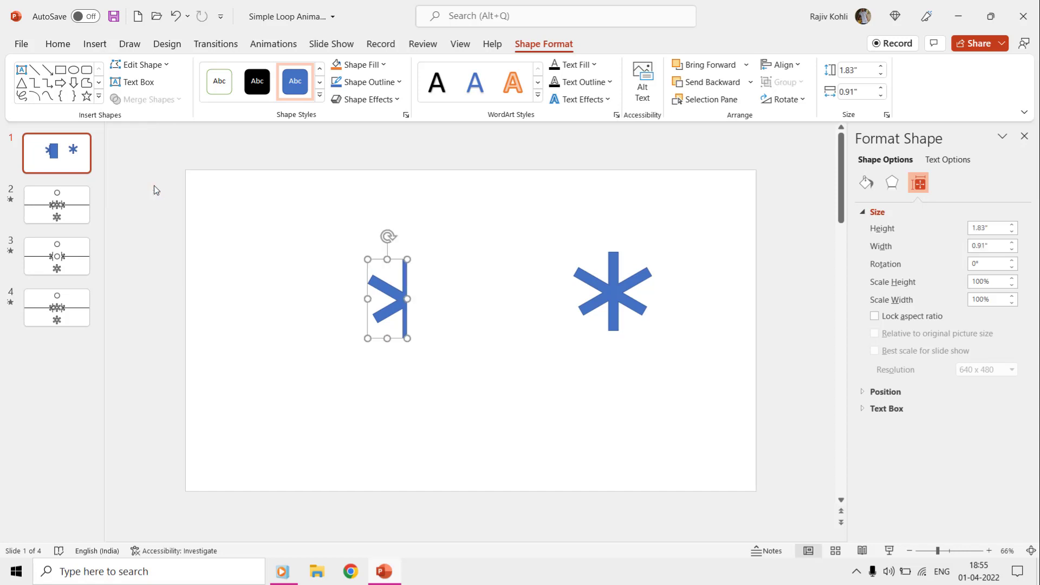
Set the half-star's Shape Fill to No Fill
scroll(452, 279, "up", 5, "ctrl")
scroll(451, 279, "down", 2, "ctrl")
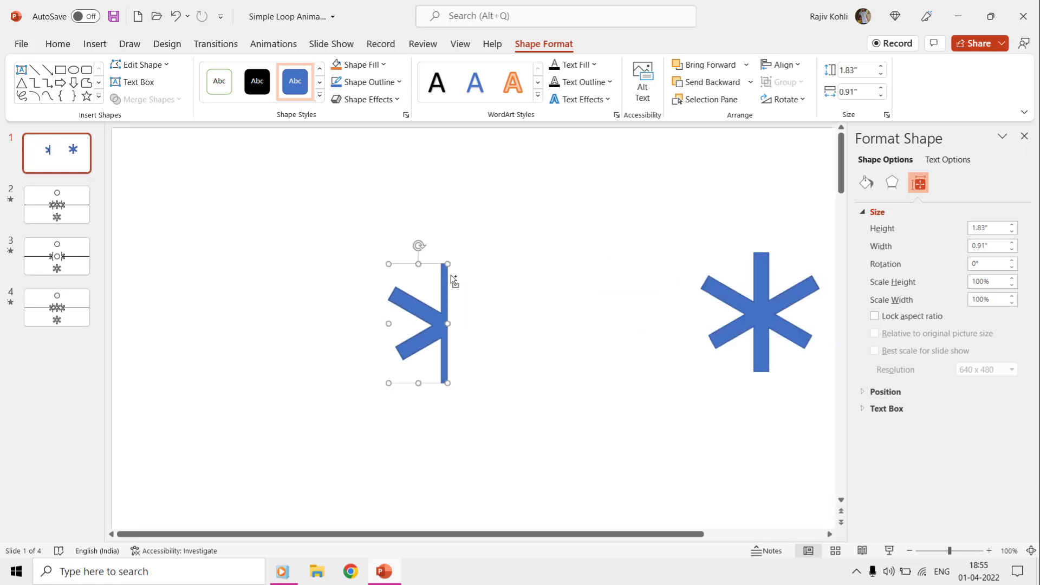
left_click(383, 65)
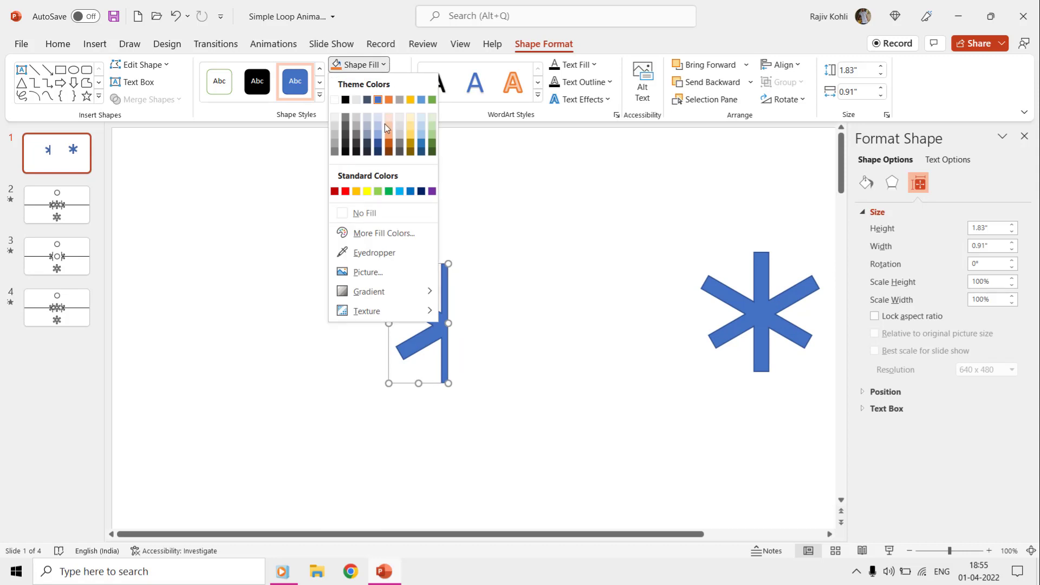
left_click(374, 213)
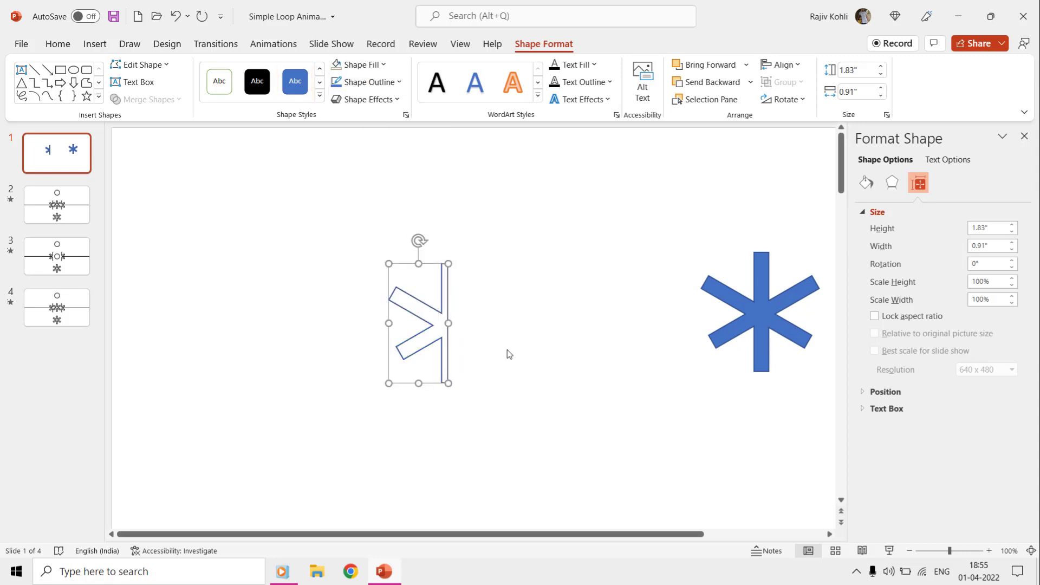
In Edit Points mode, open the half-star's path at its bottom-right vertex
scroll(509, 354, "up", 3, "ctrl")
scroll(521, 303, "up", 3, "ctrl")
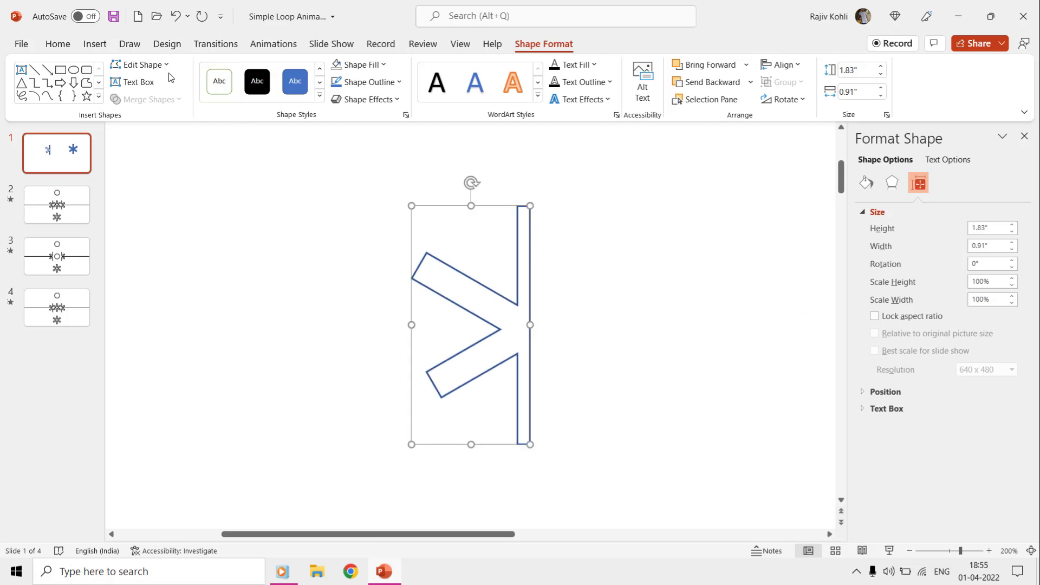
left_click(154, 66)
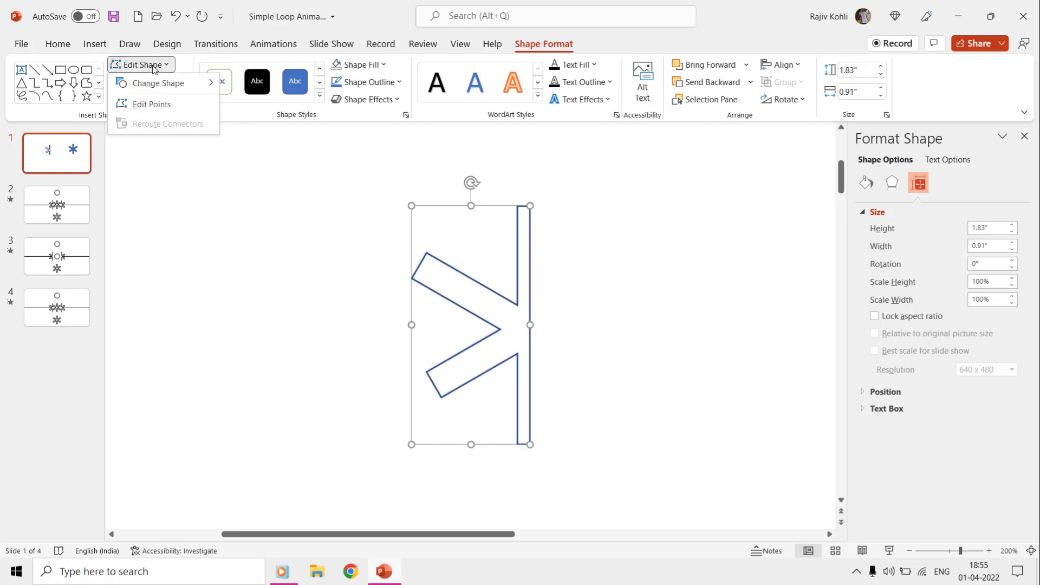
left_click(154, 104)
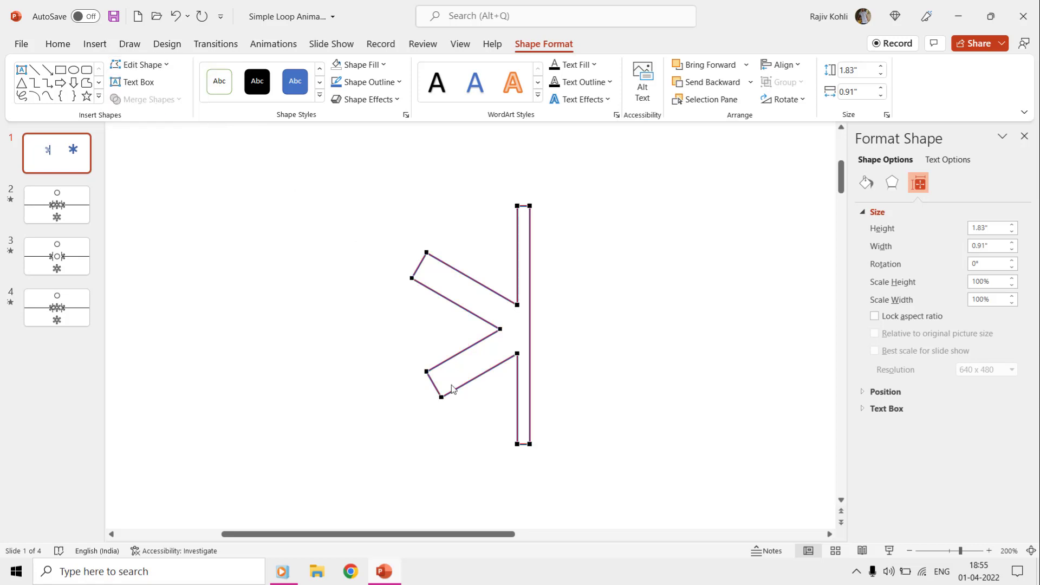
right_click(529, 443)
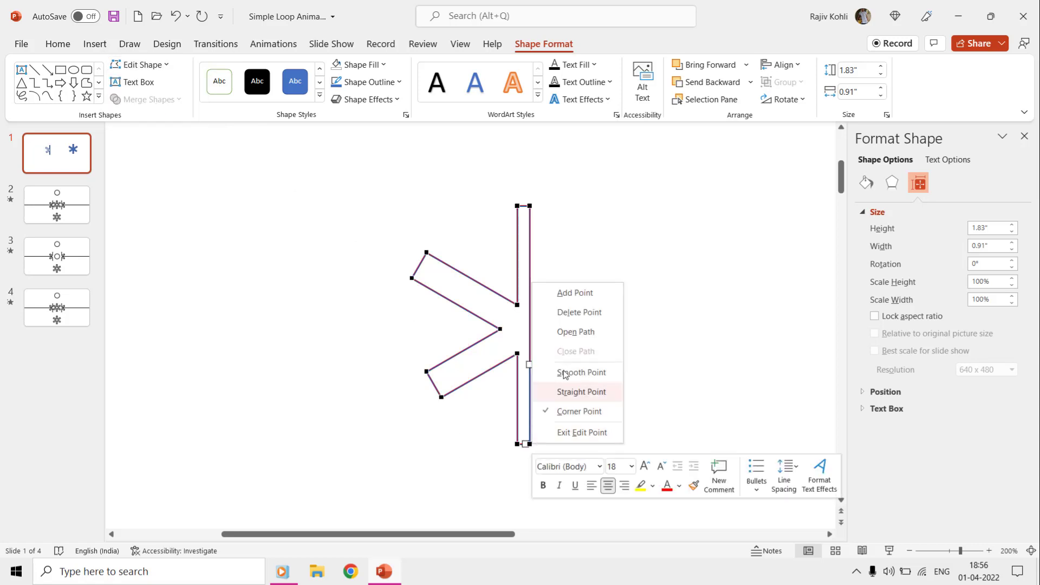
left_click(577, 333)
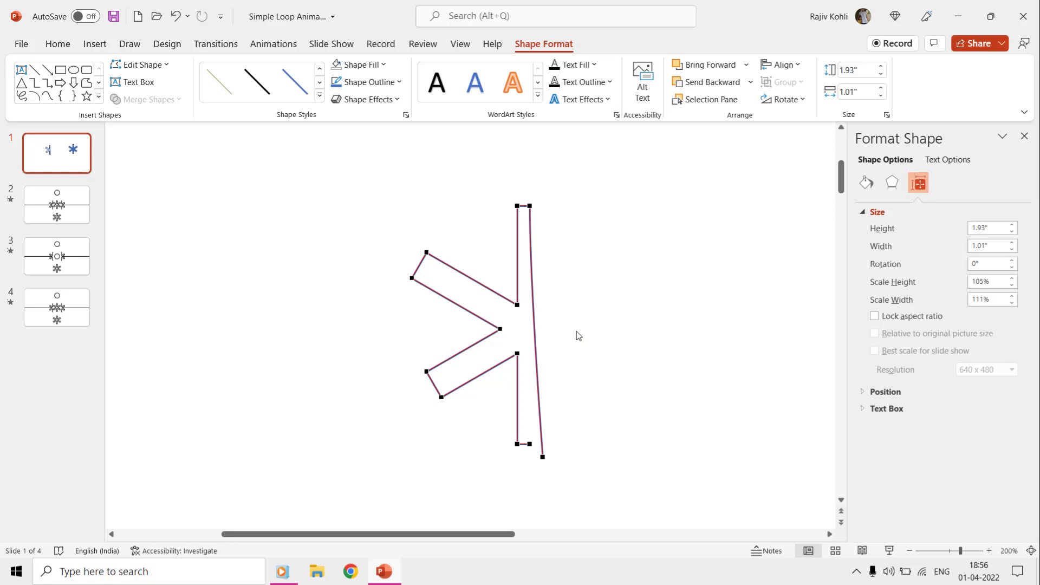
Delete the loose end point to remove the long right side, then close the formatting panel
right_click(543, 458)
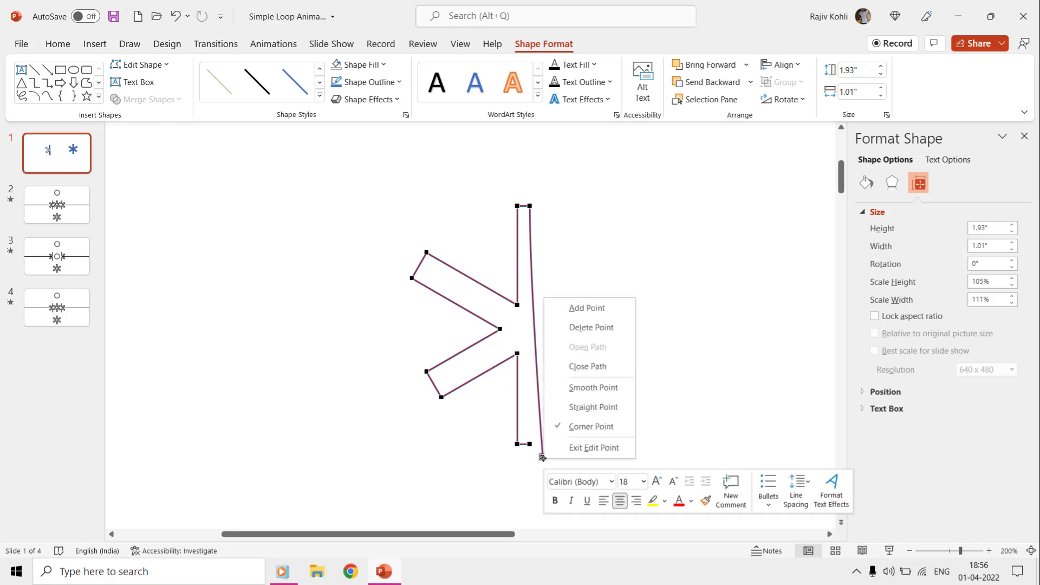
left_click(590, 328)
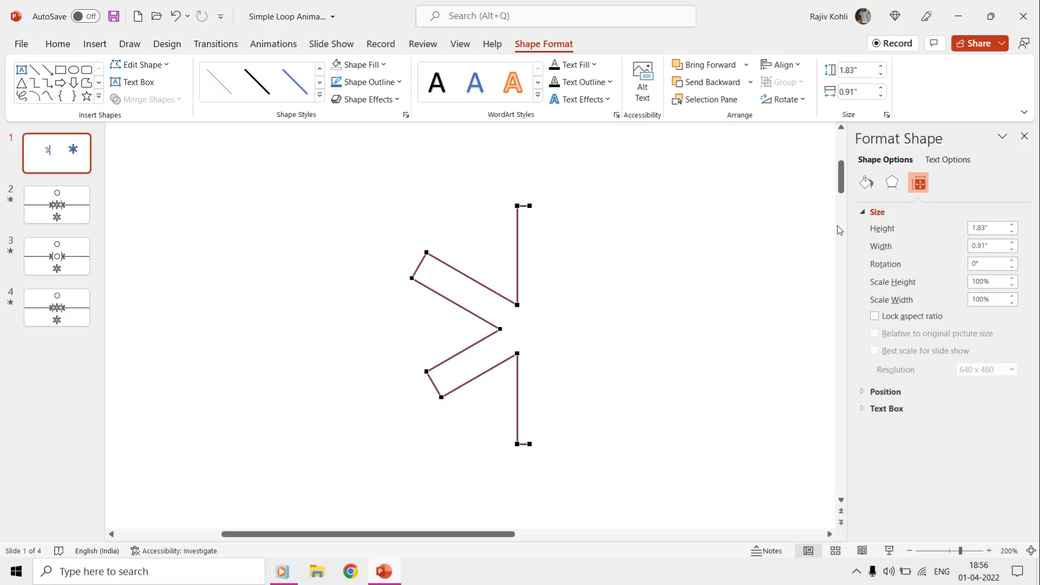
left_click(1025, 137)
scroll(645, 271, "down", 4, "ctrl")
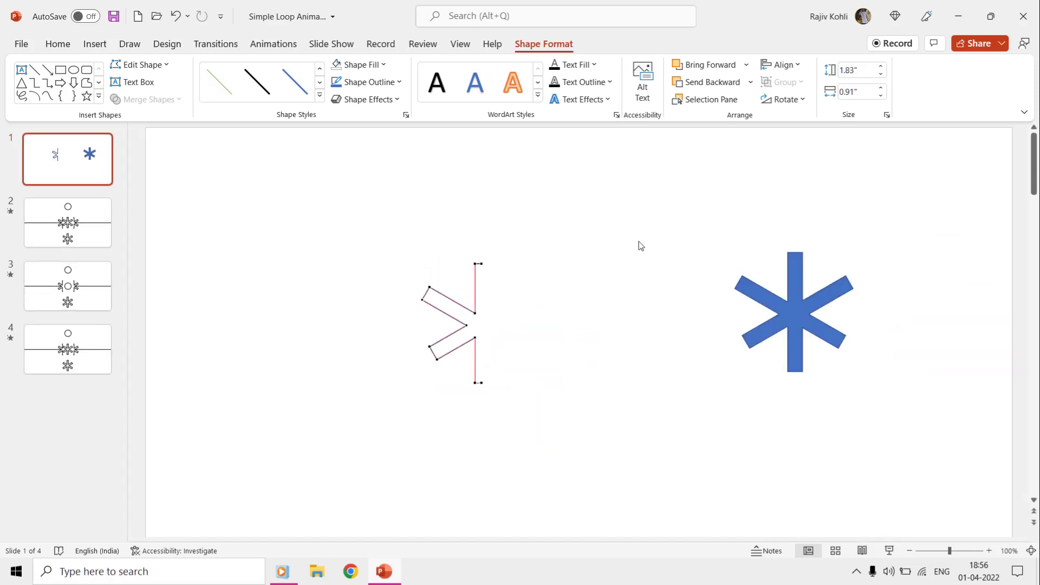
scroll(638, 245, "down", 2, "ctrl")
scroll(563, 266, "down", 1, "ctrl")
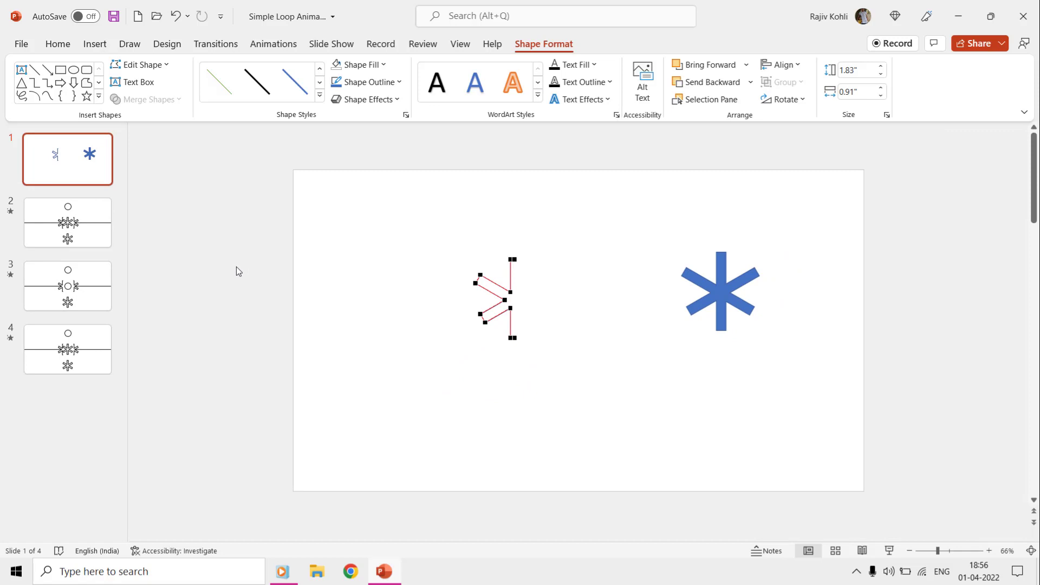
Deselect the half-star, go to slide 2 and show the Selection Pane
left_click(275, 258)
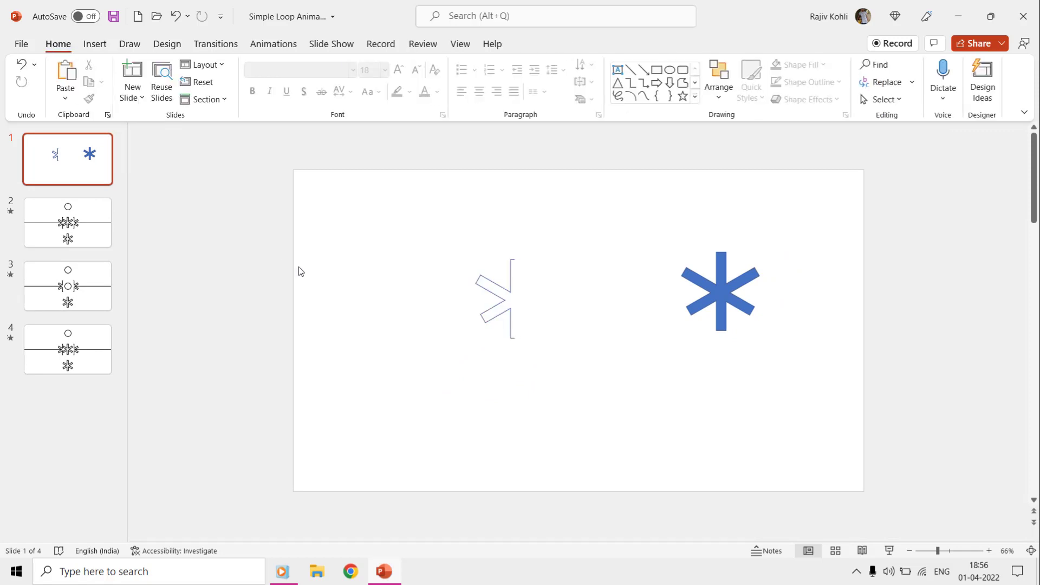
left_click(63, 236)
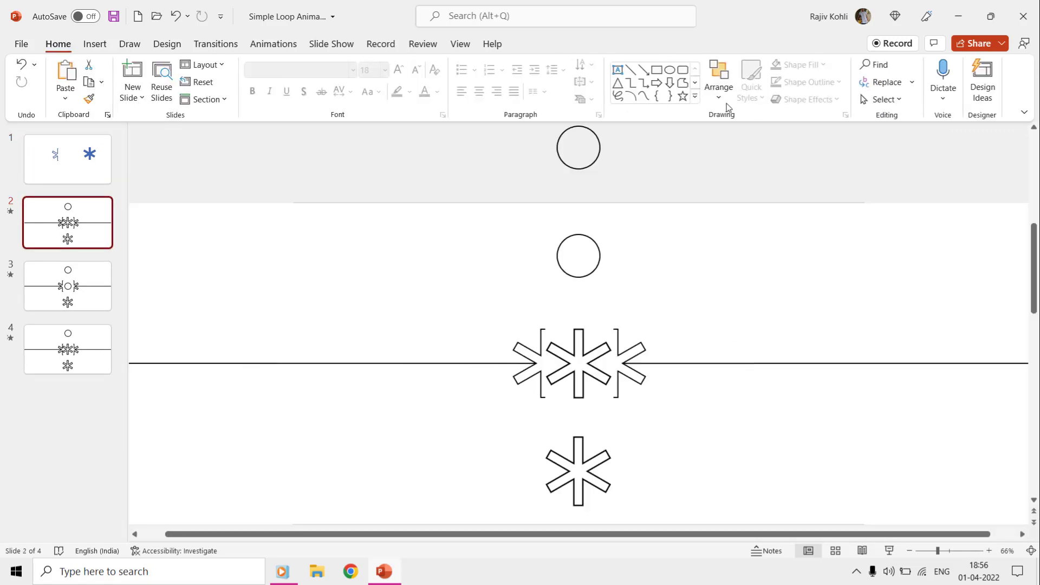
left_click(895, 100)
left_click(901, 157)
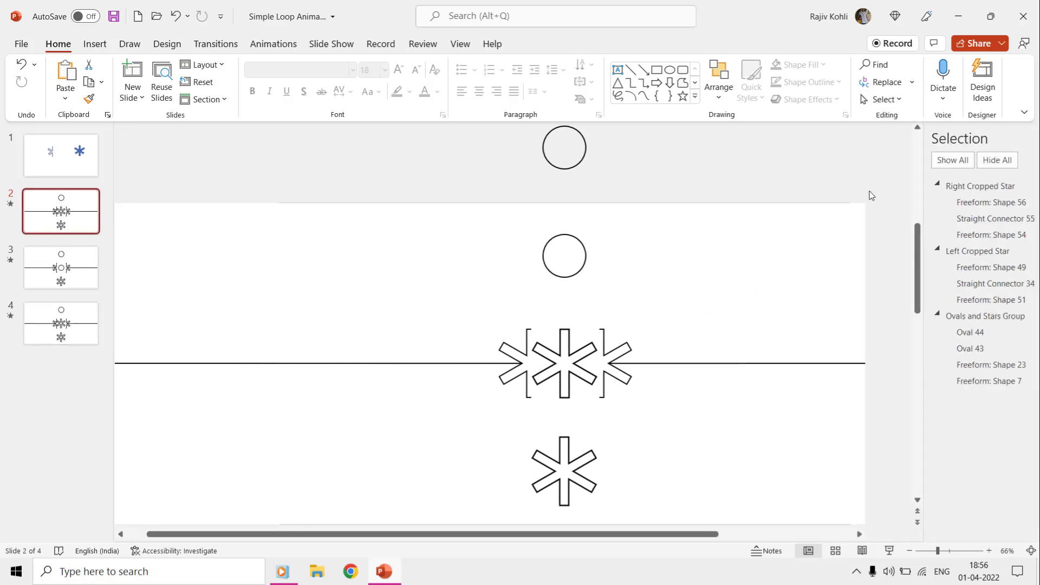
Toggle visibility of Freeform 49, Straight Connector 34 and Freeform 51 in Left Cropped Star, then return to slide 1
scroll(677, 249, "down", 3, "ctrl")
left_click(361, 305)
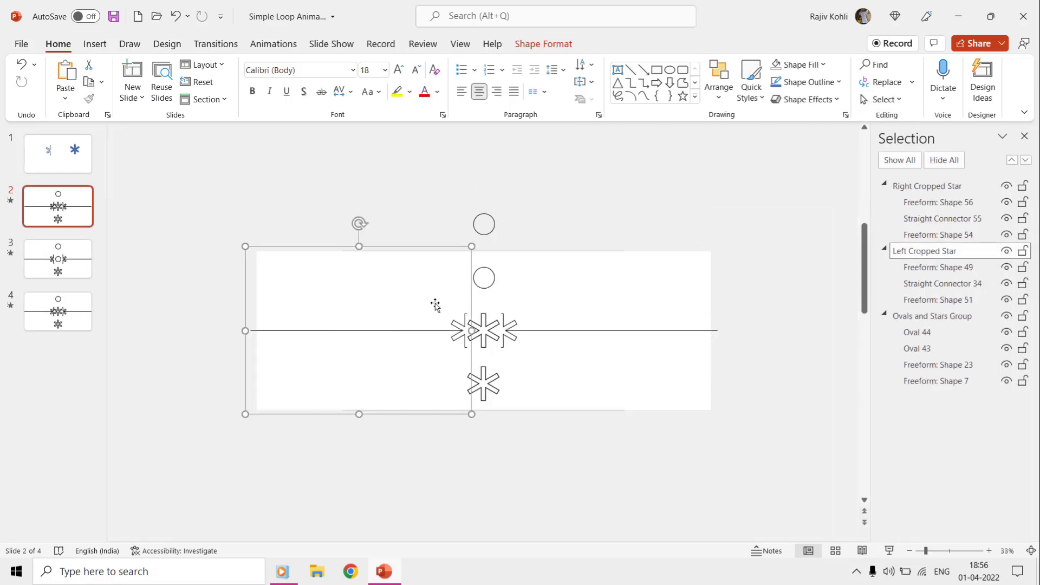
left_click(1006, 268)
left_click(1007, 284)
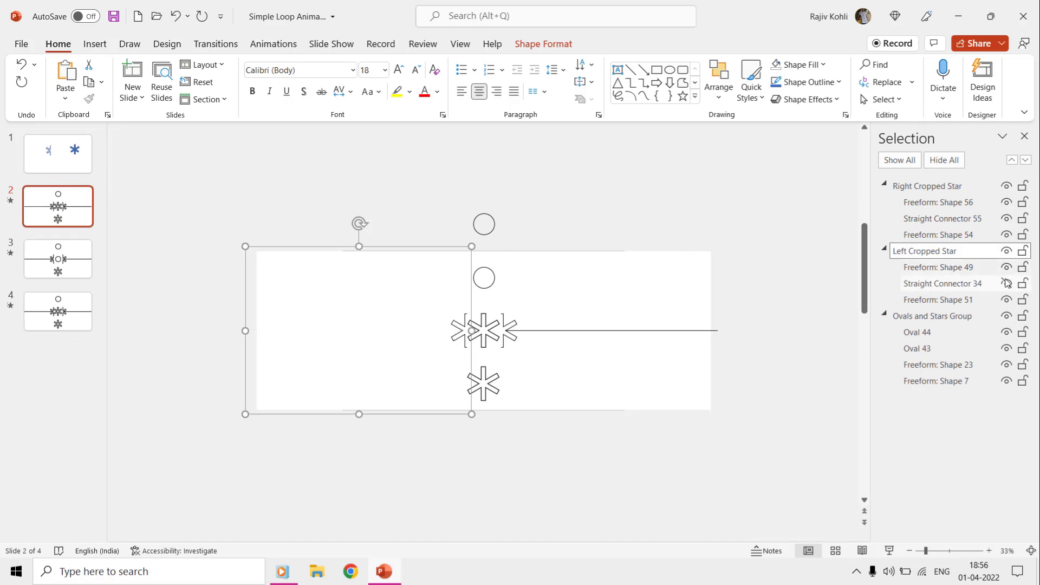
left_click(1007, 299)
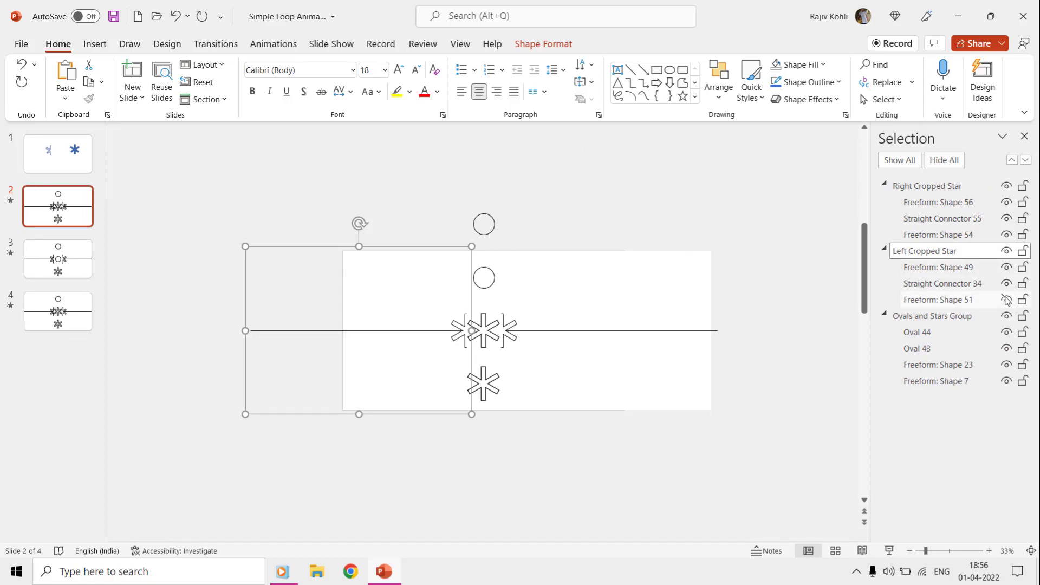
left_click(1006, 300)
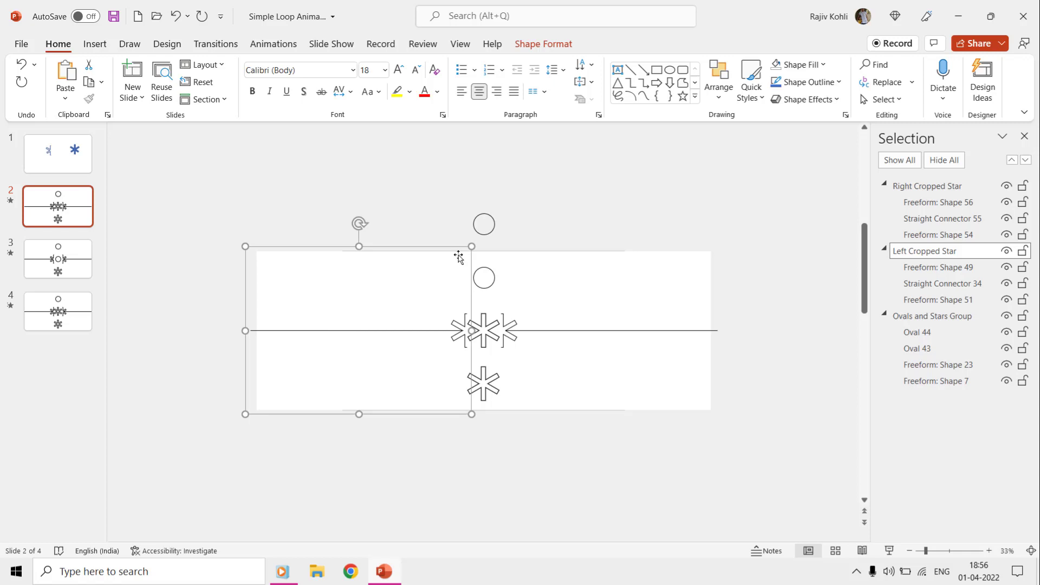
left_click(44, 168)
Draw a large rectangle over the half-star's left side, send it to back and fill it white
left_click(94, 43)
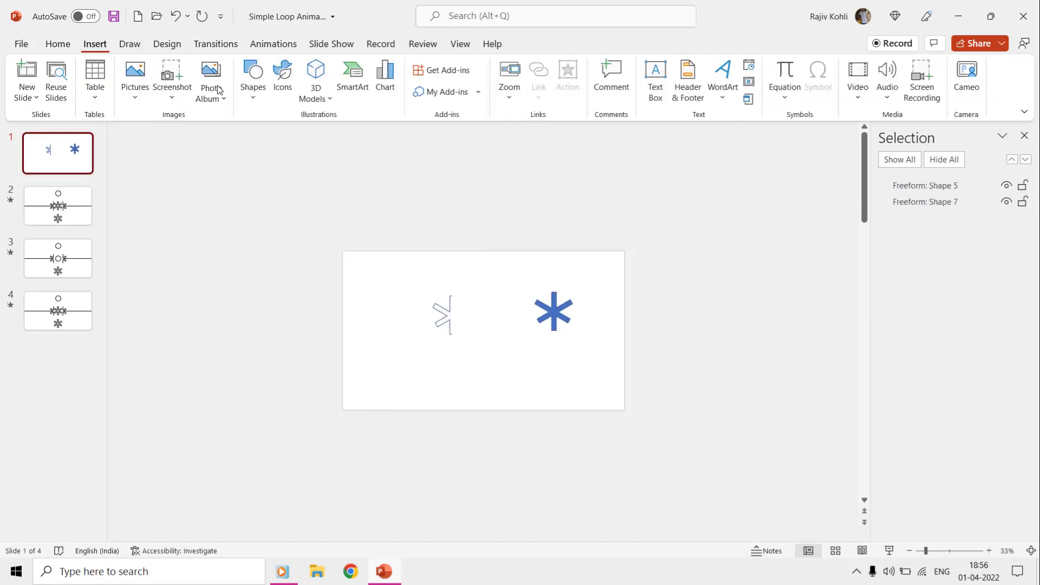
left_click(245, 95)
left_click(287, 140)
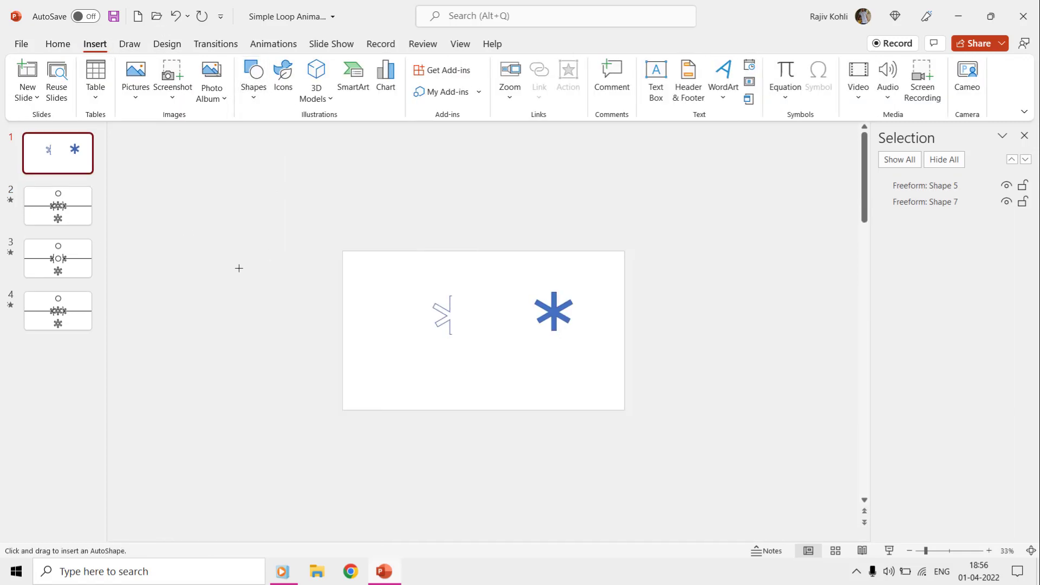
left_click_drag(208, 228, 452, 423)
left_click(750, 81)
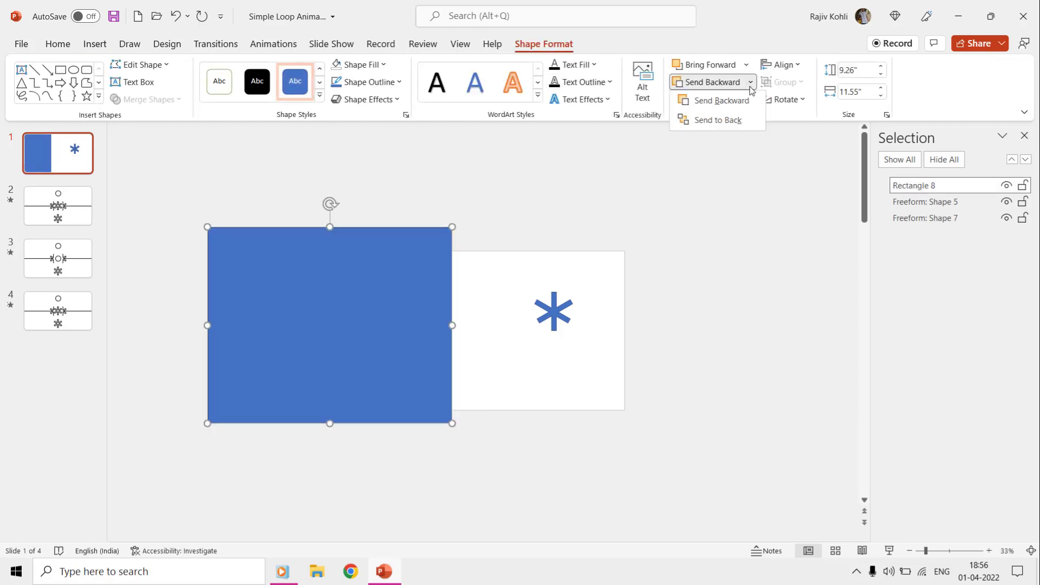
left_click(707, 119)
left_click(361, 64)
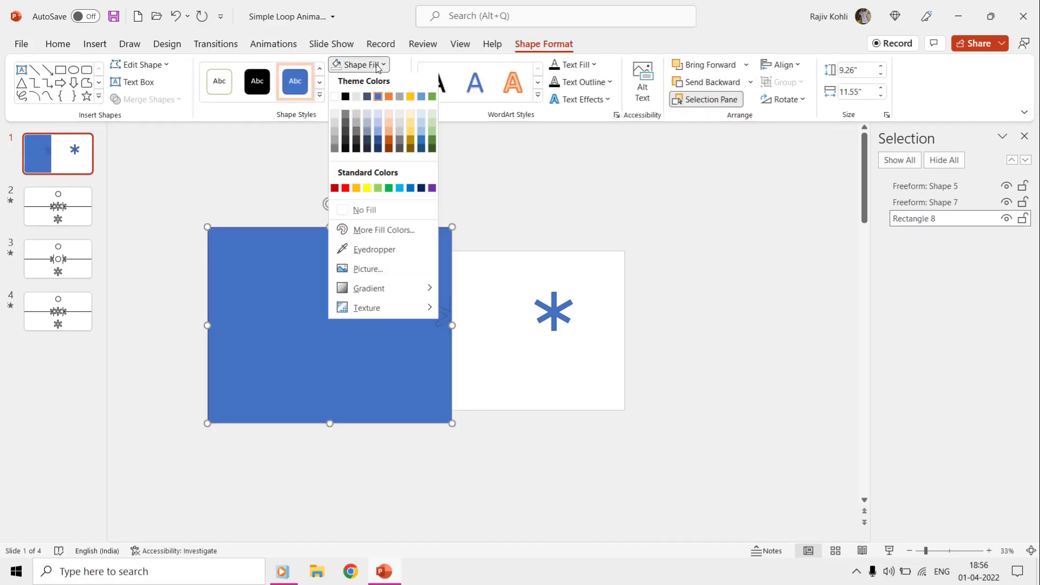
left_click(337, 101)
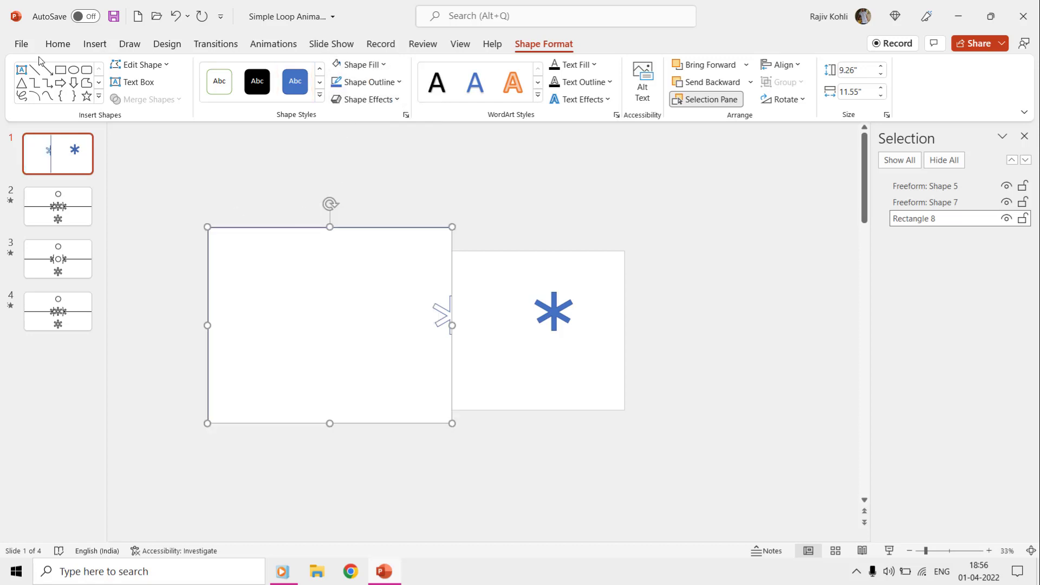
Draw a horizontal straight line from the left toward the half-star
left_click(95, 44)
left_click(253, 81)
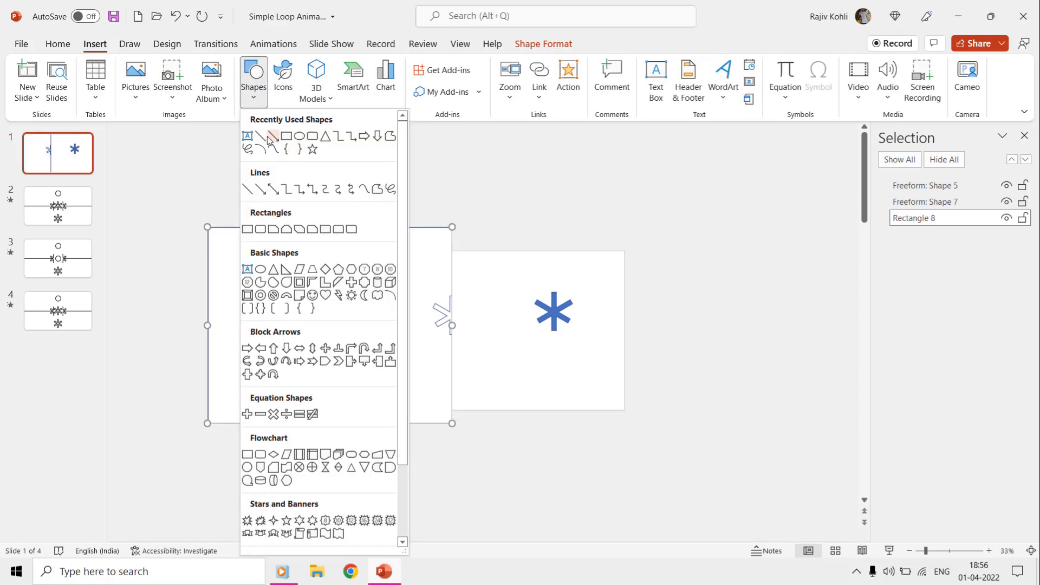
left_click(260, 133)
left_click_drag(190, 317, 368, 314)
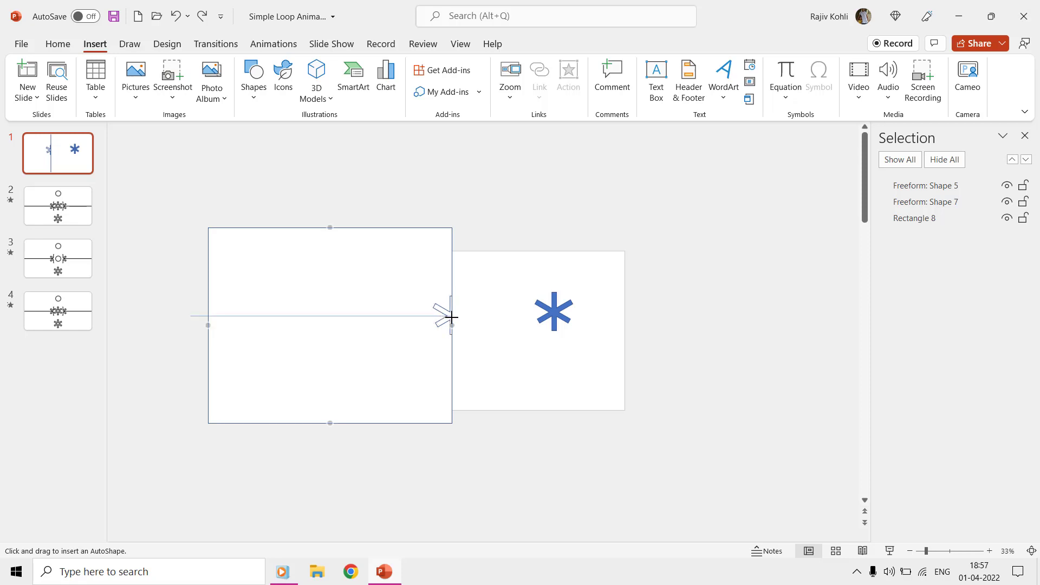
left_click_drag(451, 317, 452, 317)
Attach the line's end to the half-star's inner point
left_click(421, 268)
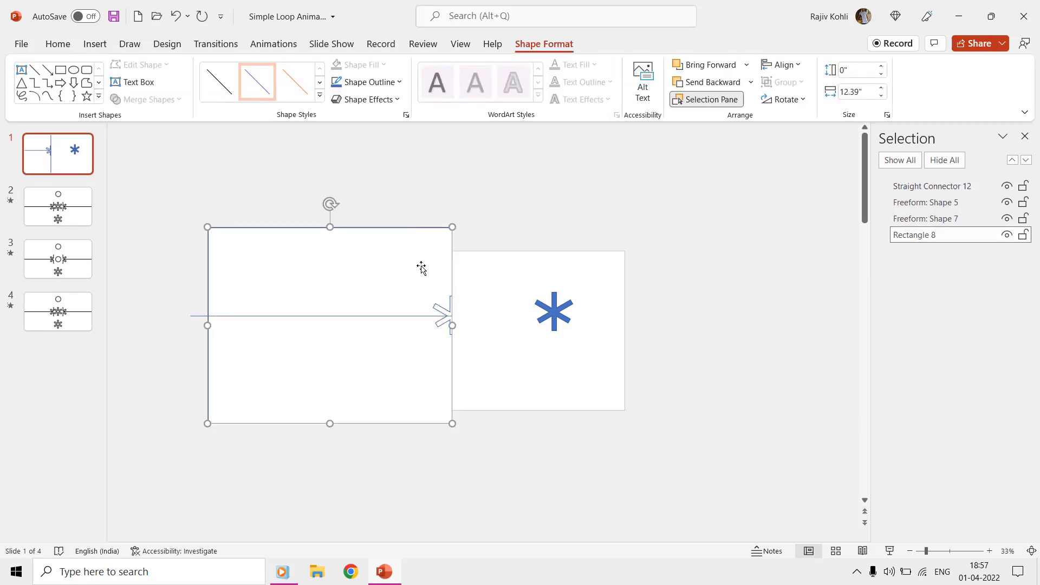
left_click(442, 311, "shift")
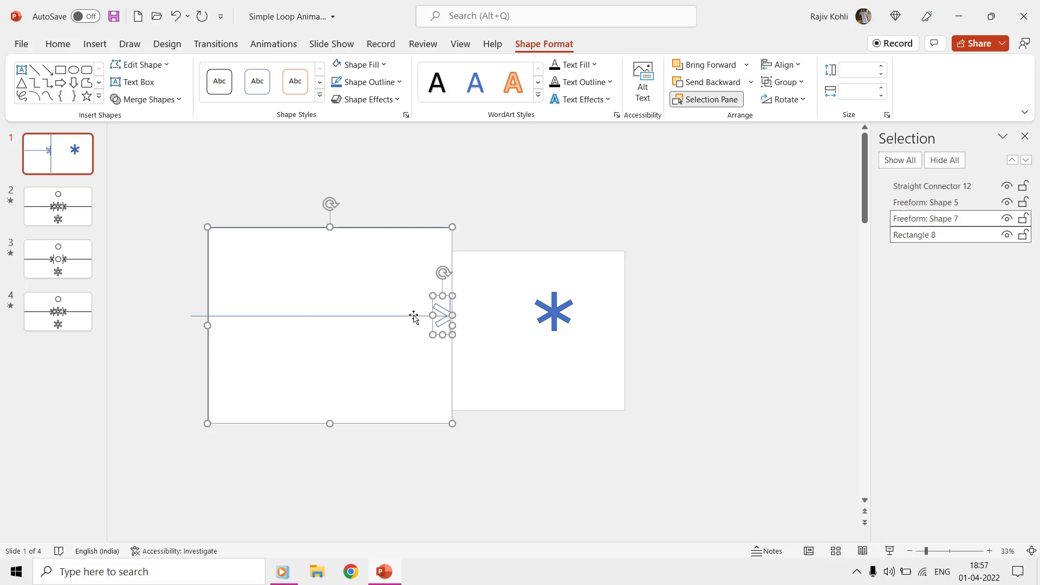
scroll(416, 317, "up", 3)
scroll(504, 344, "up", 2)
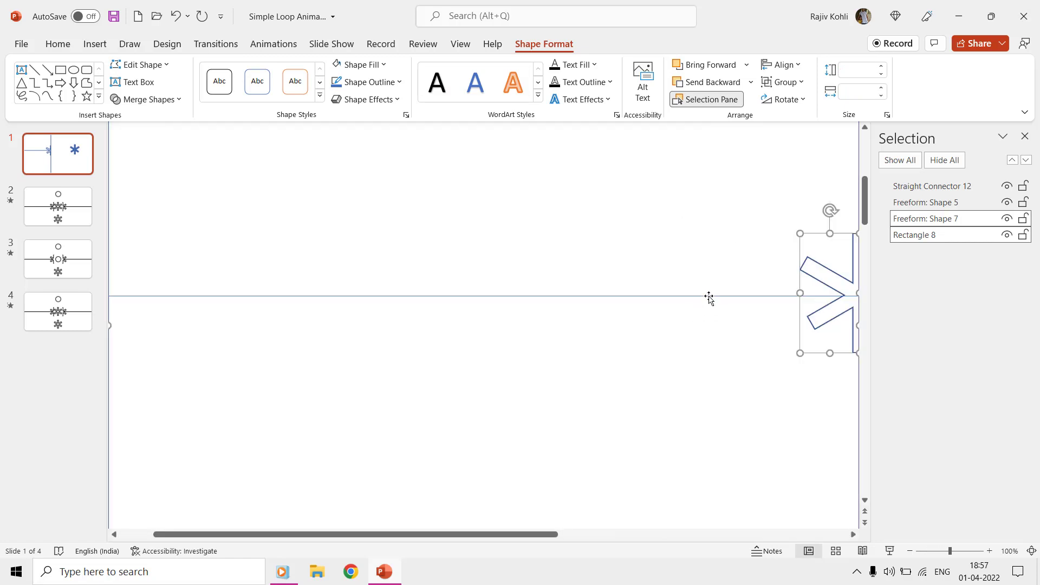
left_click(709, 297)
scroll(725, 310, "down", 2)
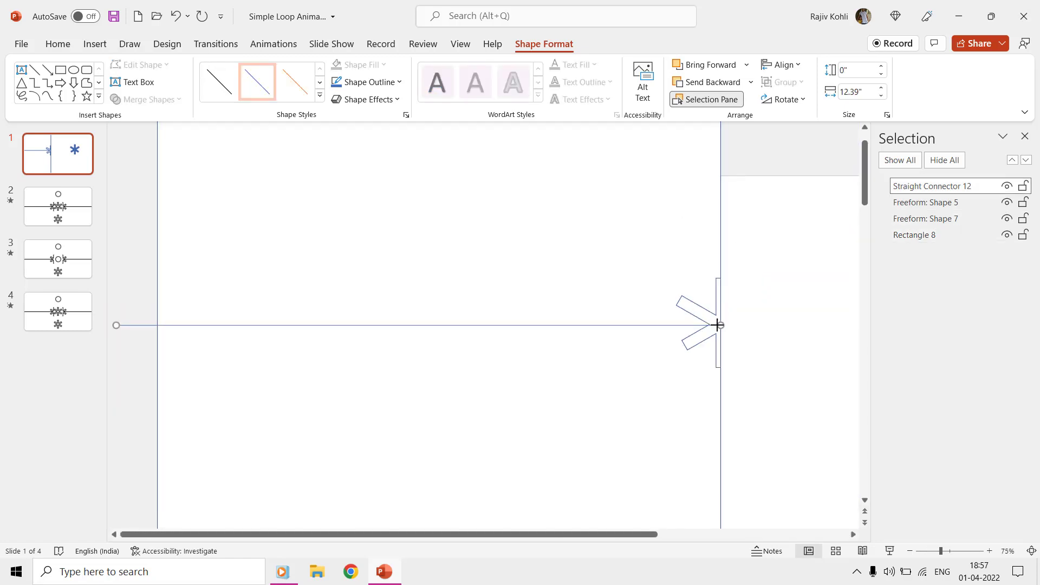
left_click_drag(718, 326, 706, 324)
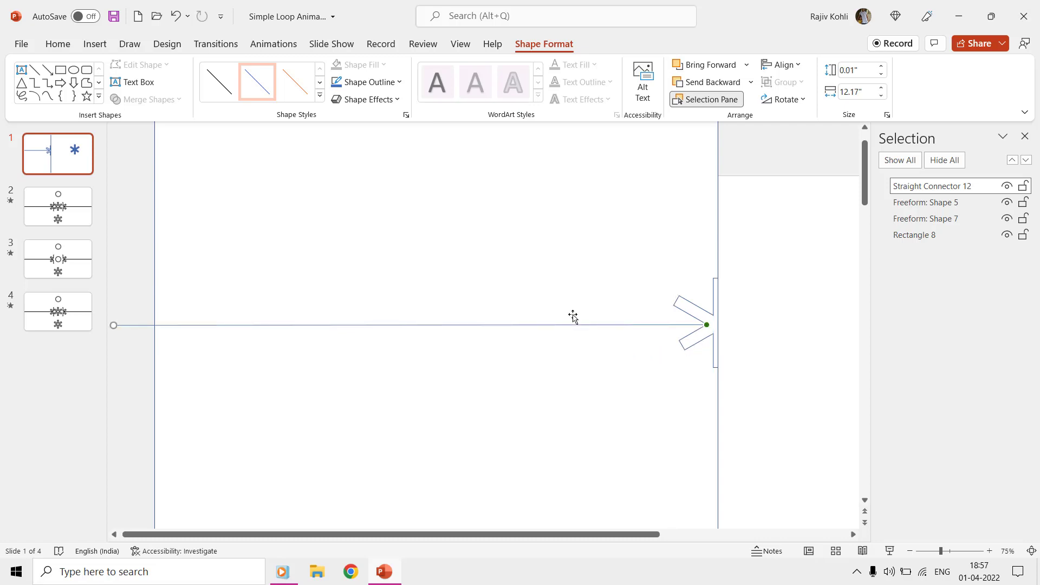
Group the white panel, star half and connecting line
left_click(554, 245, "shift")
left_click(691, 306, "shift")
scroll(567, 274, "down", 3, "ctrl")
left_click(490, 187)
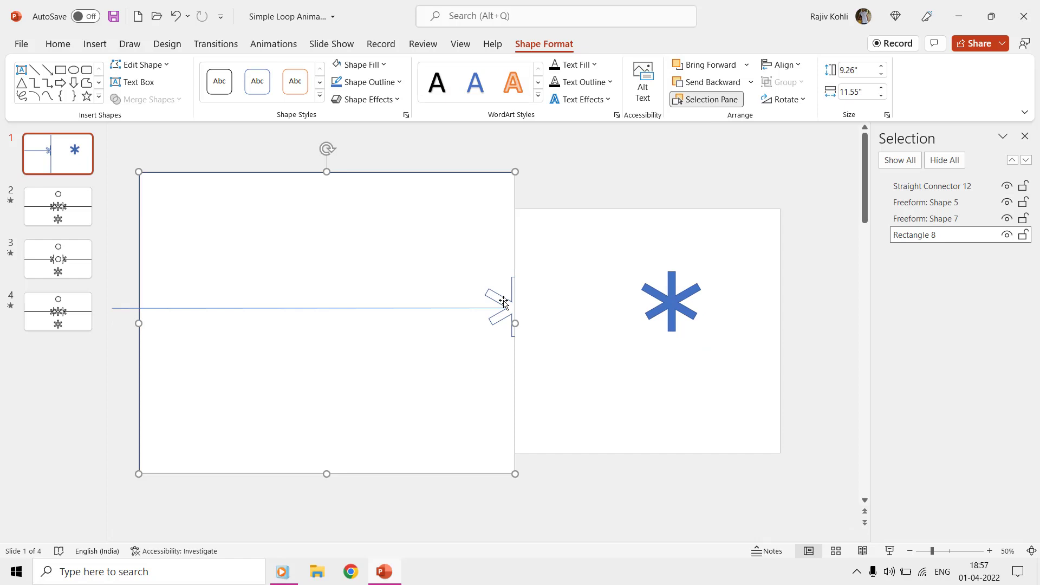
left_click(504, 298, "shift")
left_click(463, 308, "shift")
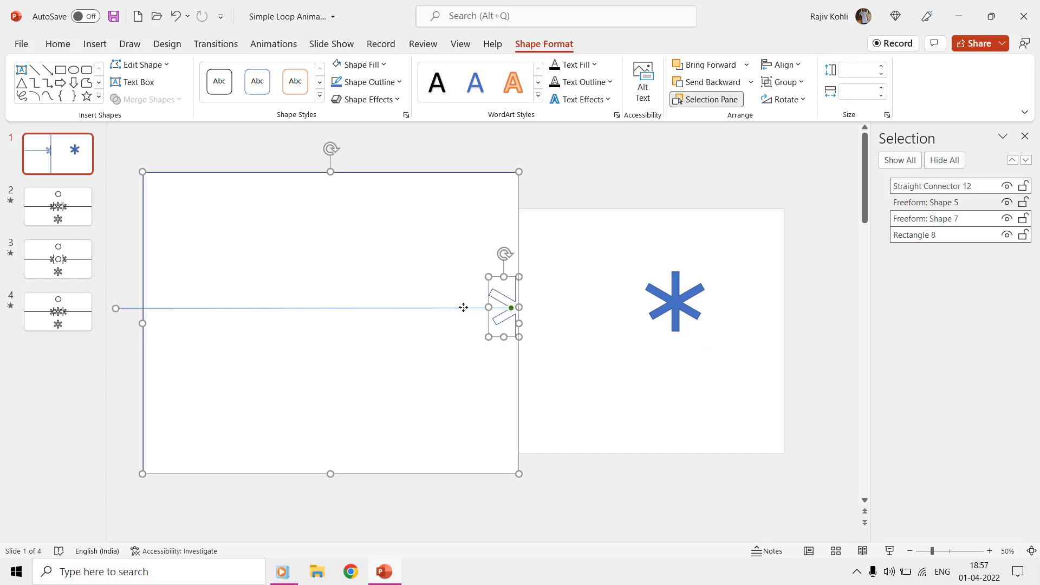
left_click(780, 81)
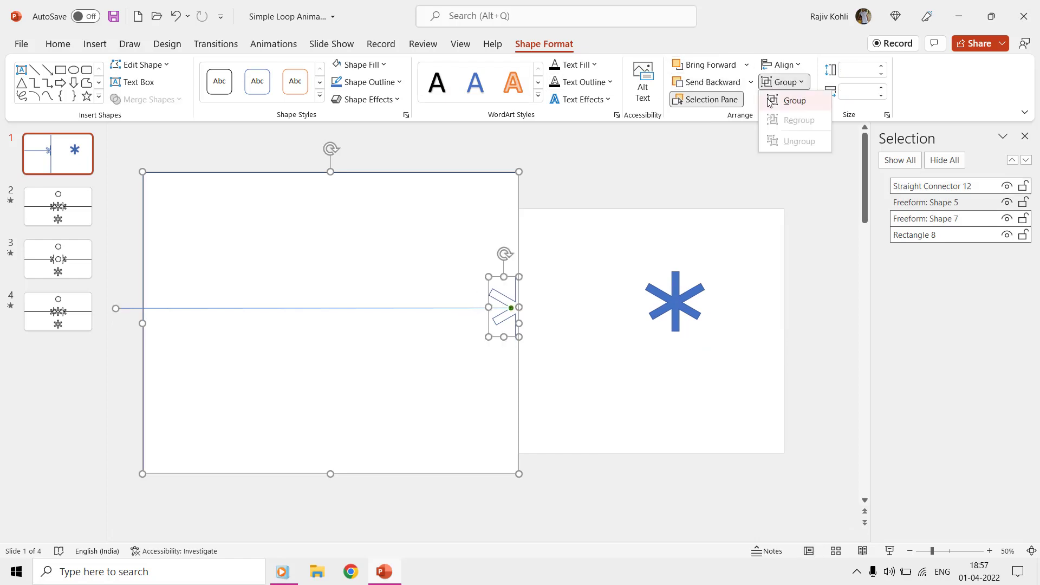
left_click(795, 101)
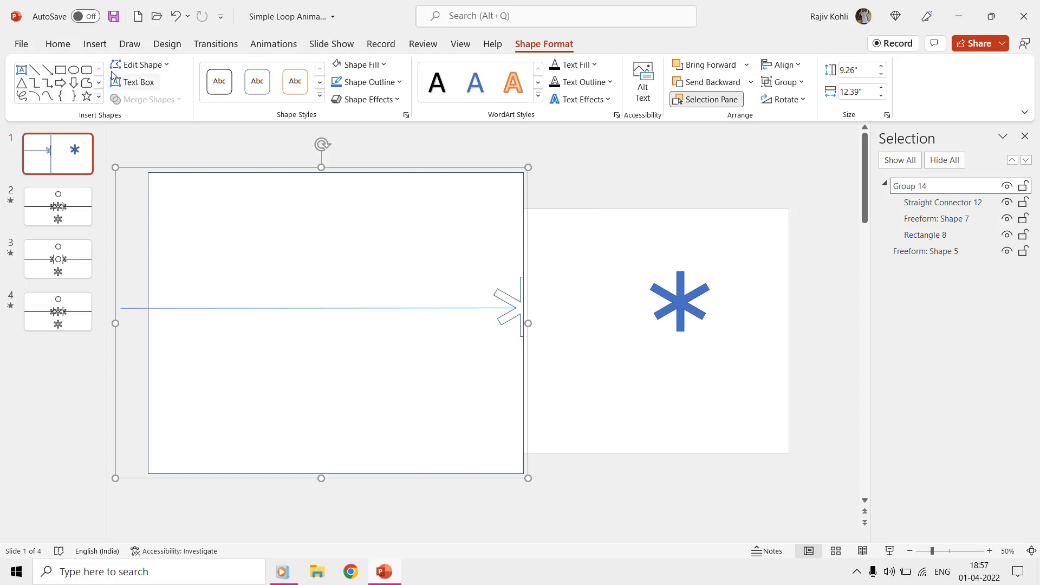
Copy and paste the group, then flip the copy horizontally
left_click(59, 44)
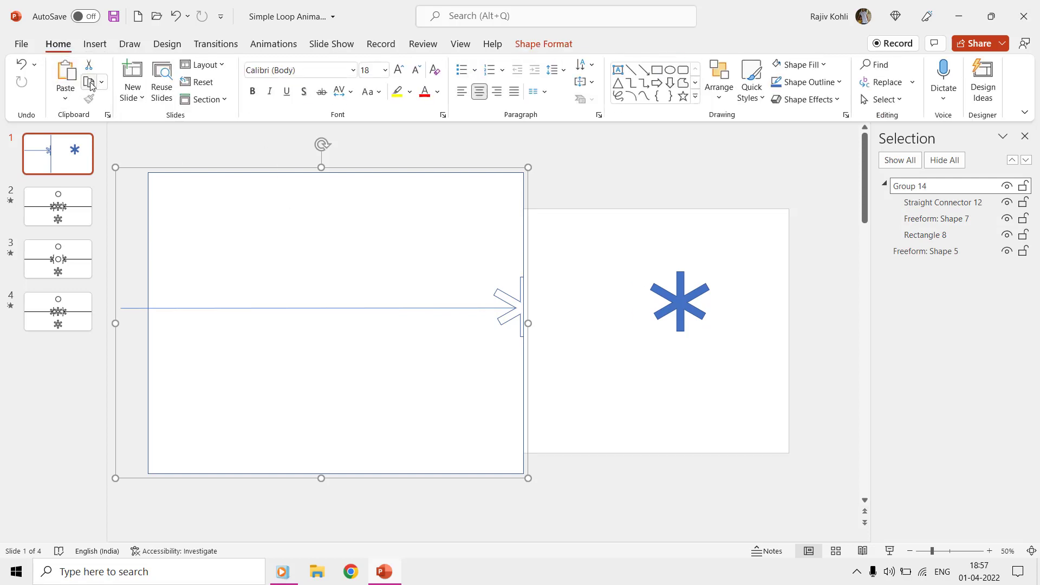
left_click(91, 85)
left_click(65, 72)
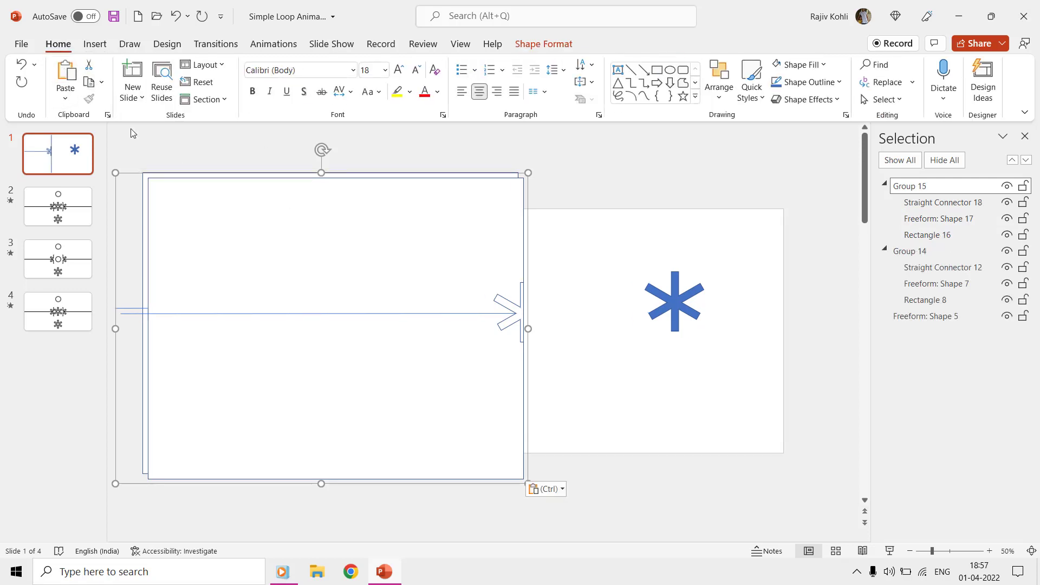
left_click(543, 43)
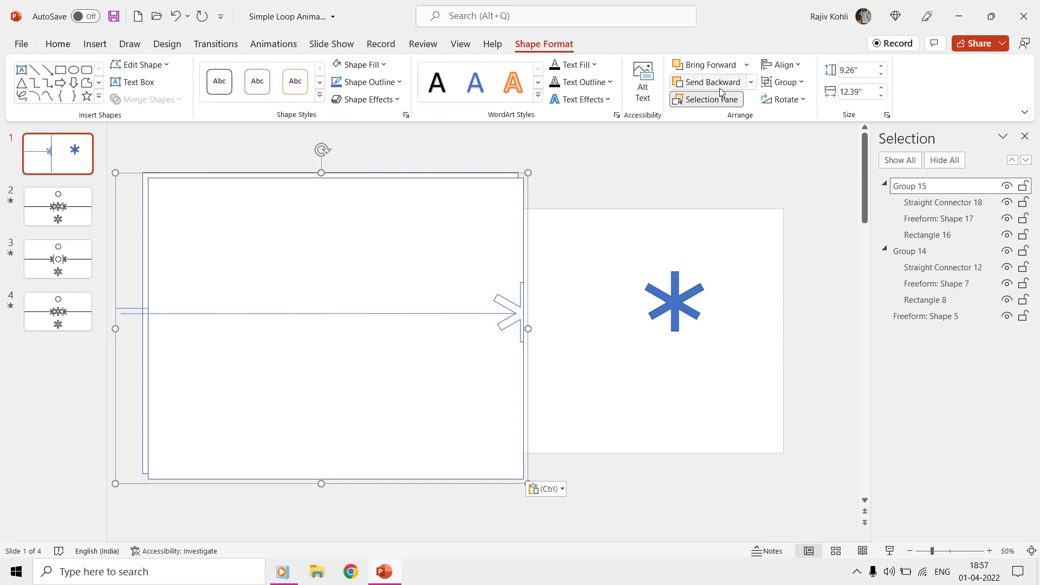
left_click(786, 99)
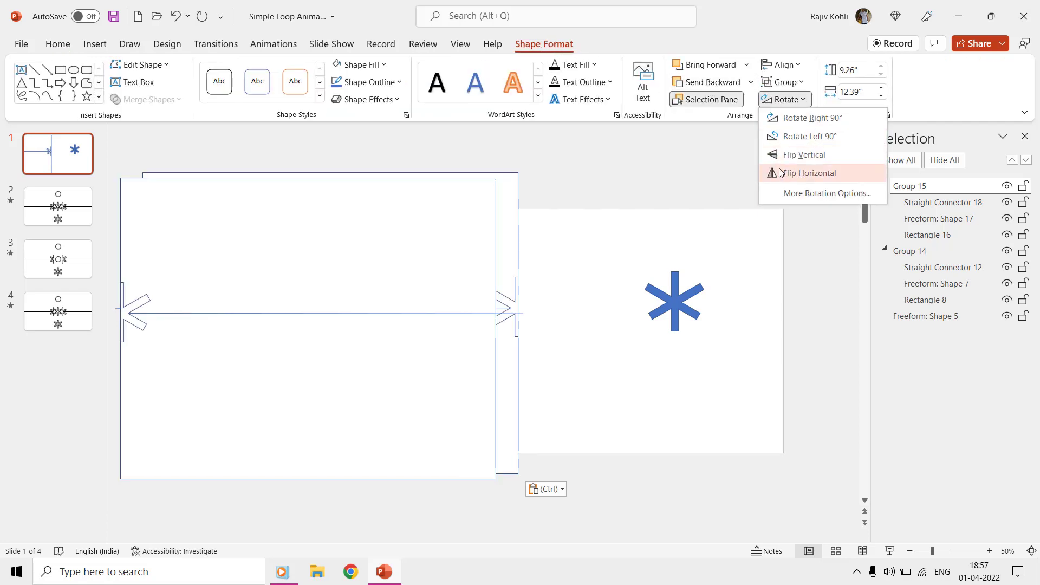
left_click(780, 172)
Move the mirrored group to the right side, keeping the blue asterisk centred between the halves
left_click_drag(685, 309, 569, 317)
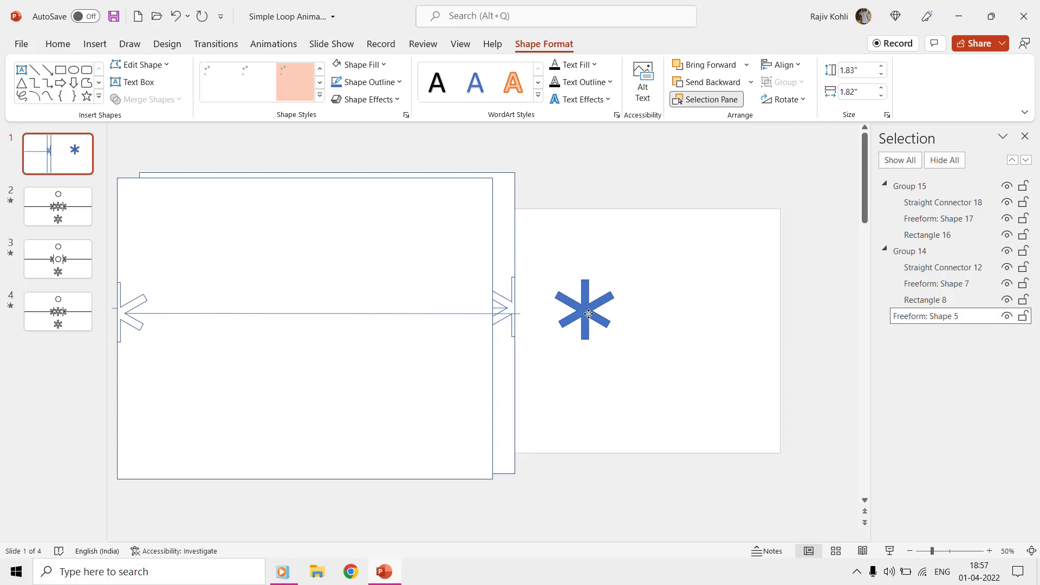
left_click(248, 277)
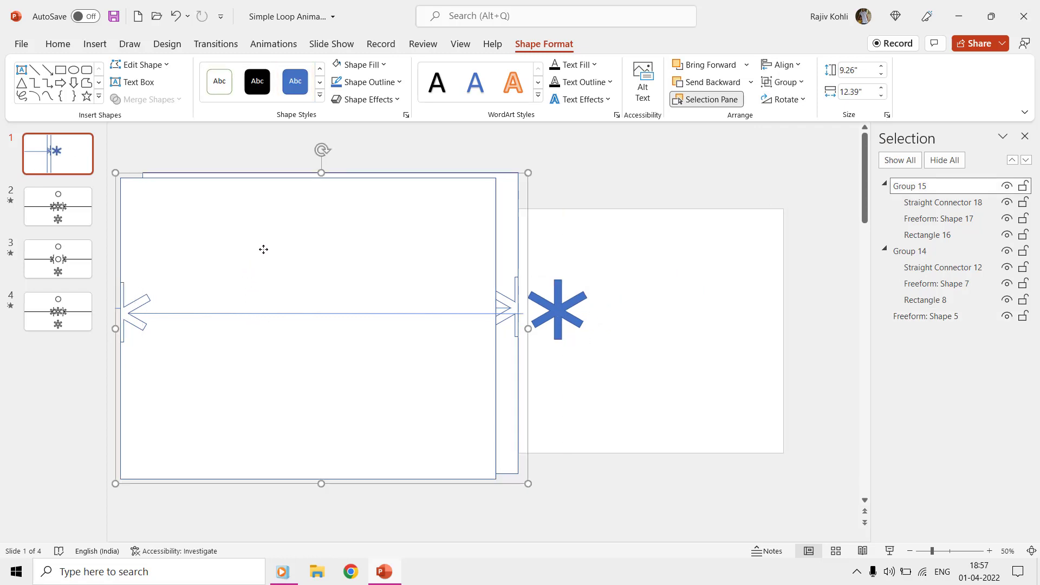
left_click_drag(262, 248, 701, 248)
key("alt+F10")
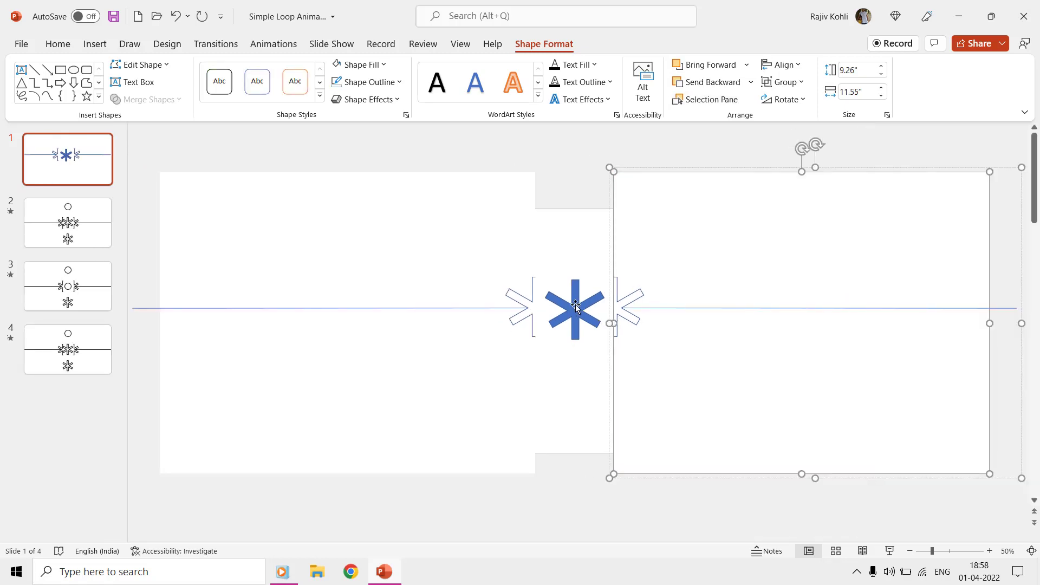
left_click(576, 307)
left_click_drag(574, 309, 567, 348)
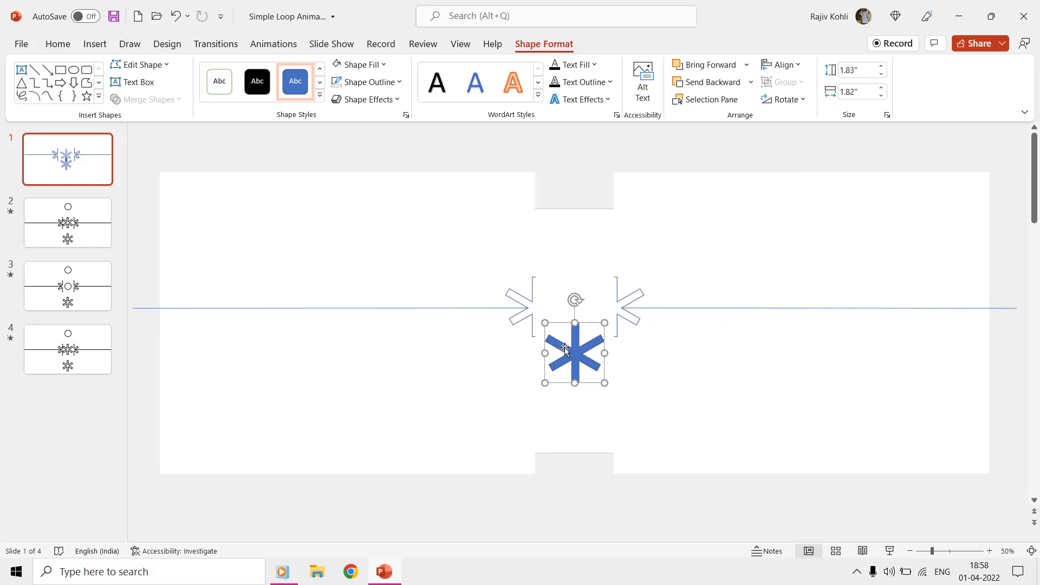
key("ctrl+z")
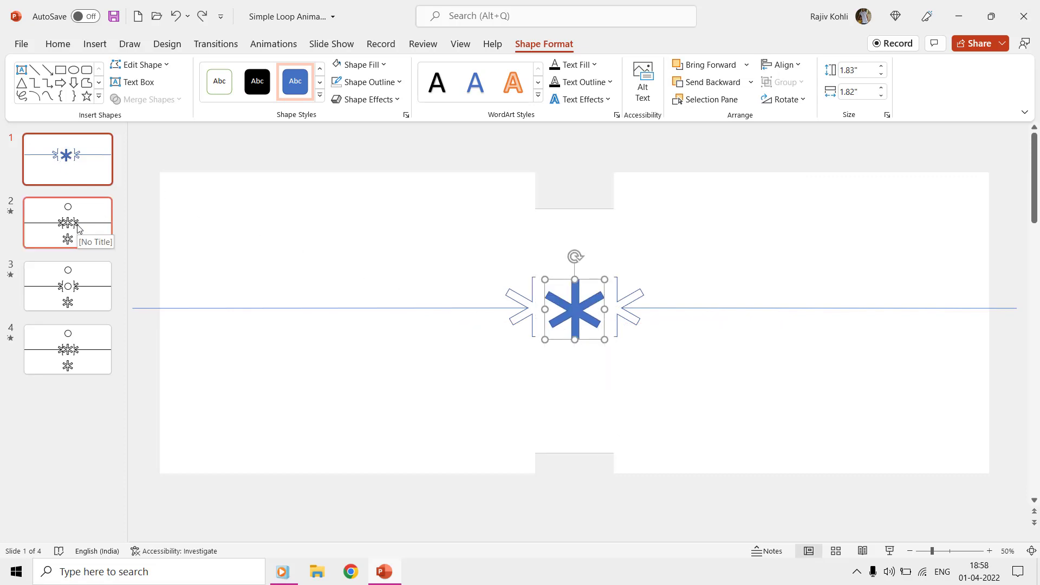
On slide 2, click through the circles-and-stars group's shapes and the left panel
left_click(79, 227)
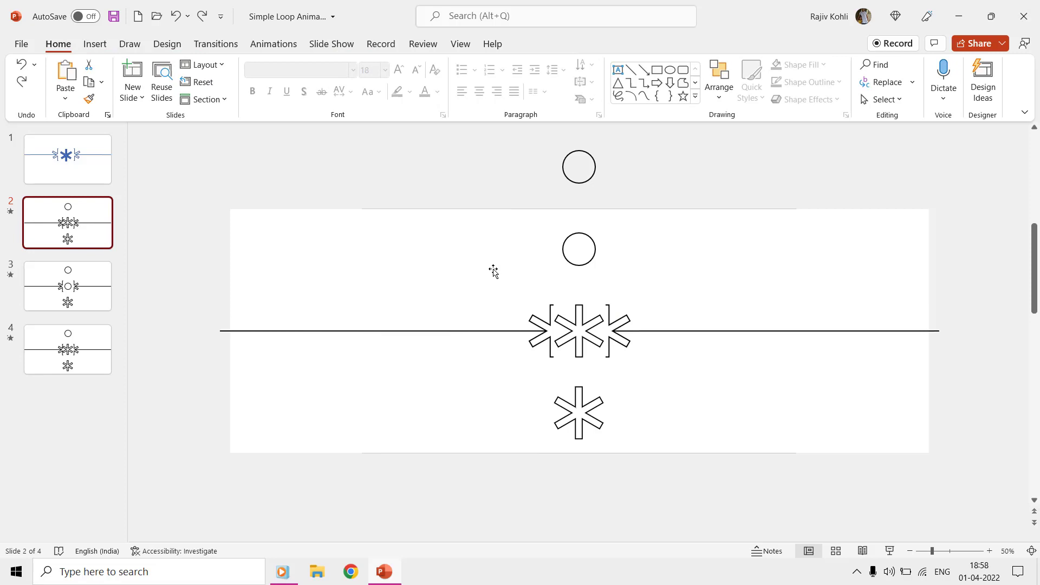
left_click(593, 173)
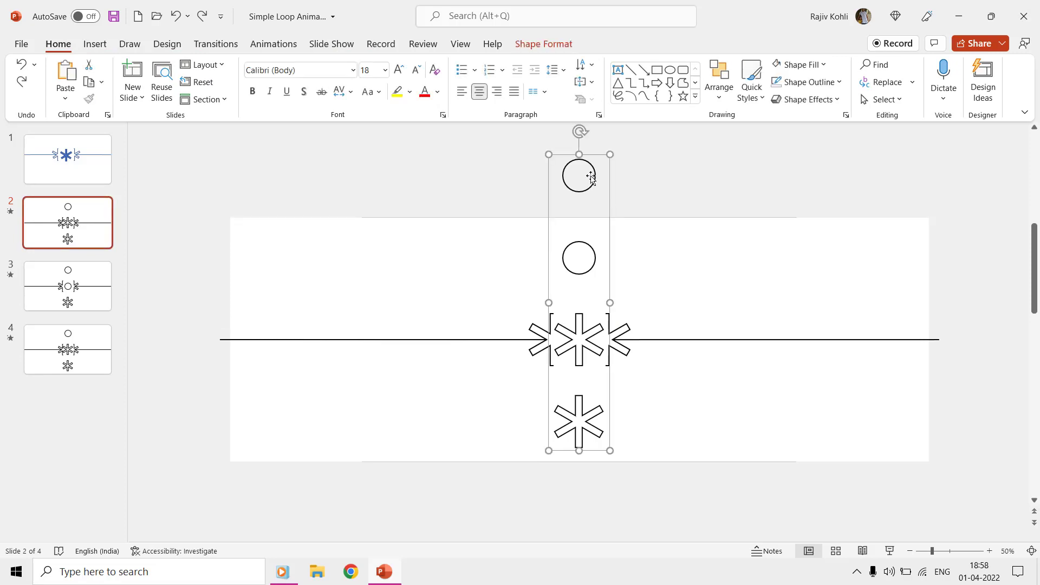
left_click(592, 177)
left_click(586, 247)
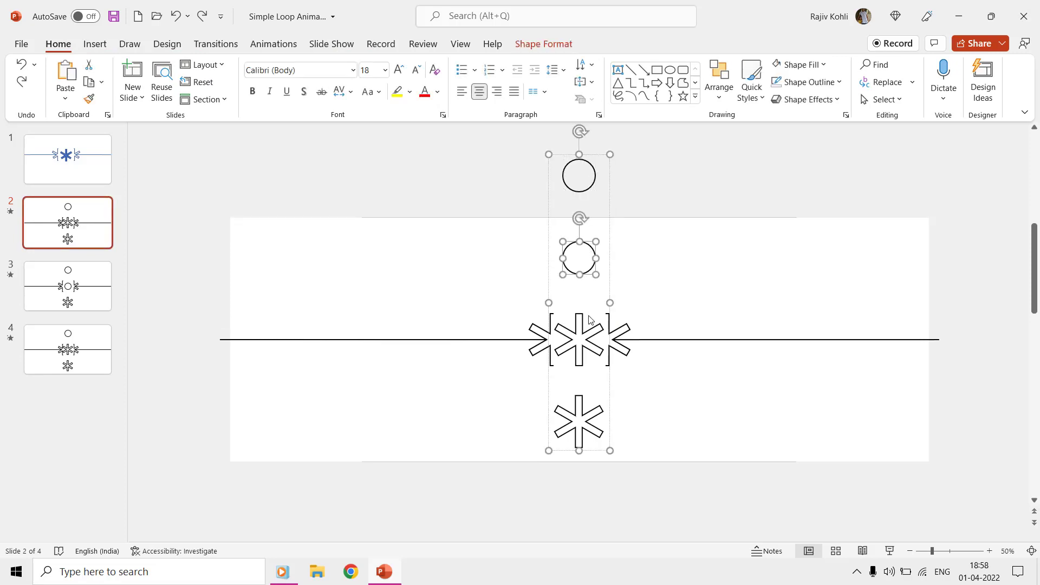
left_click(578, 335)
left_click(579, 427)
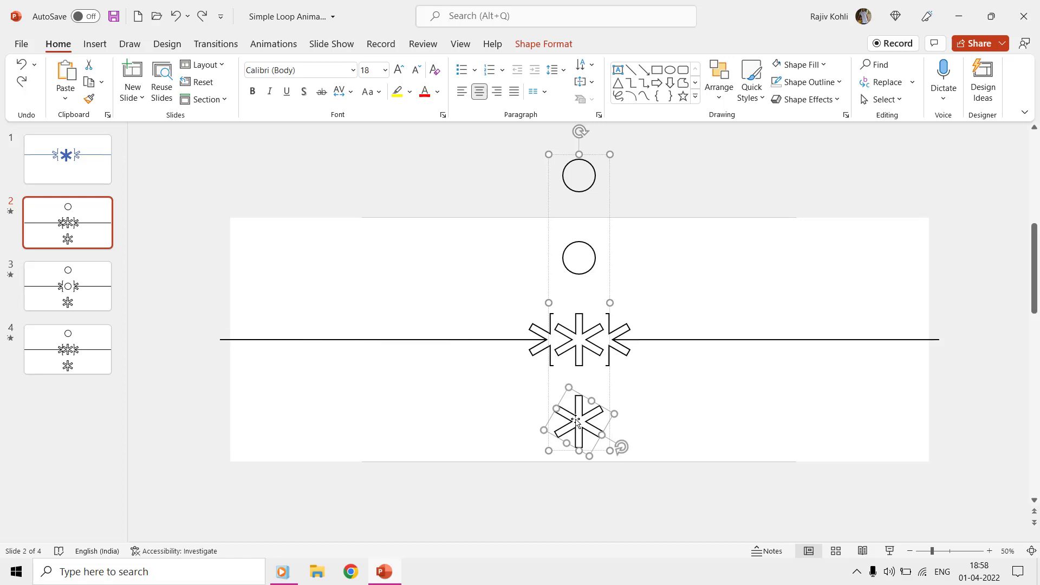
left_click(401, 225)
In the Animation Pane, select the group's motion path and drag its end point higher
left_click(274, 44)
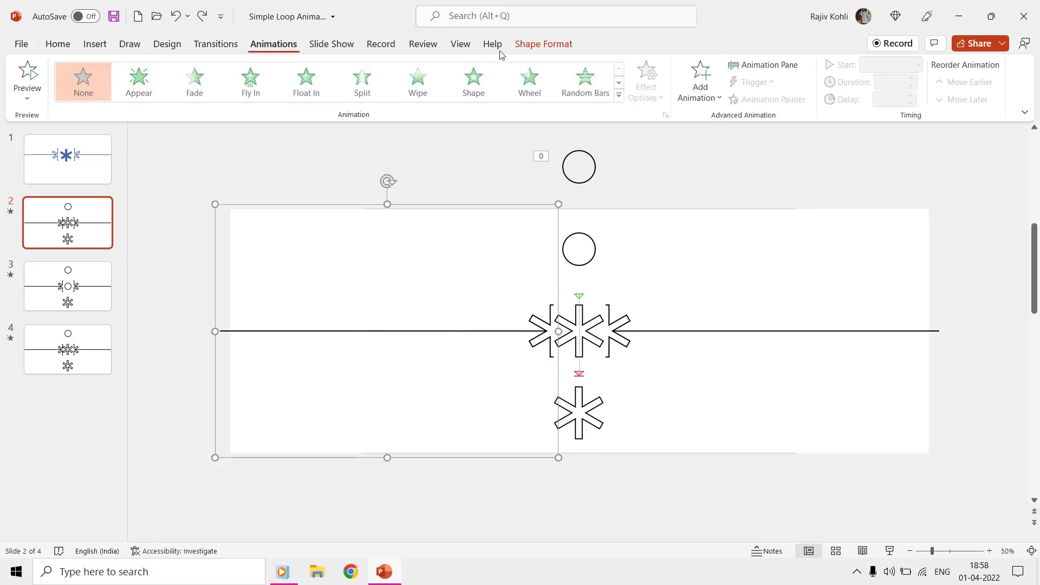
left_click(766, 65)
left_click(925, 181)
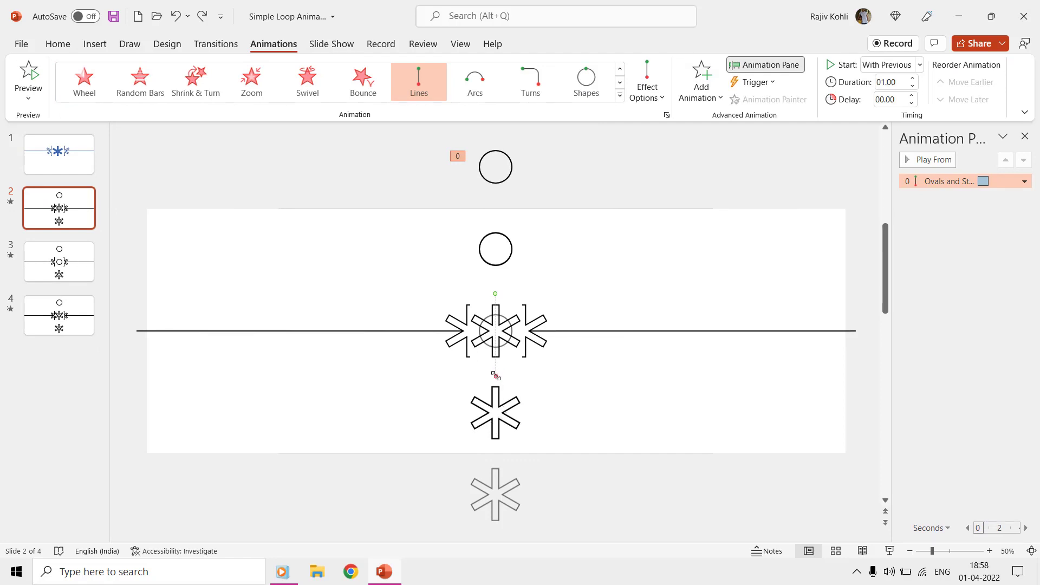
mouse_move(496, 375)
left_mouse_down()
mouse_move(497, 359)
mouse_move(497, 376)
left_mouse_up()
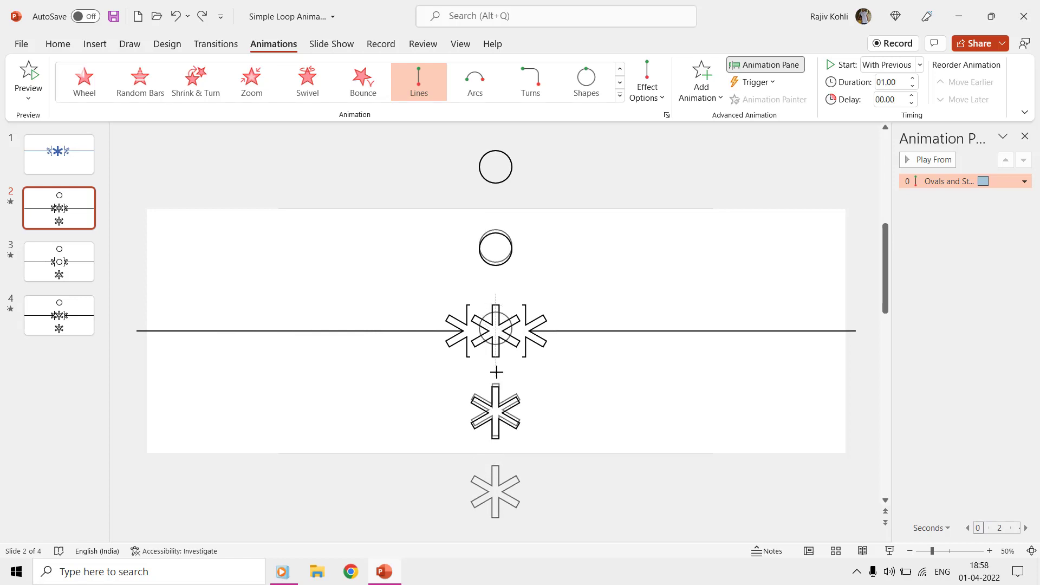
left_click_drag(496, 375, 496, 376)
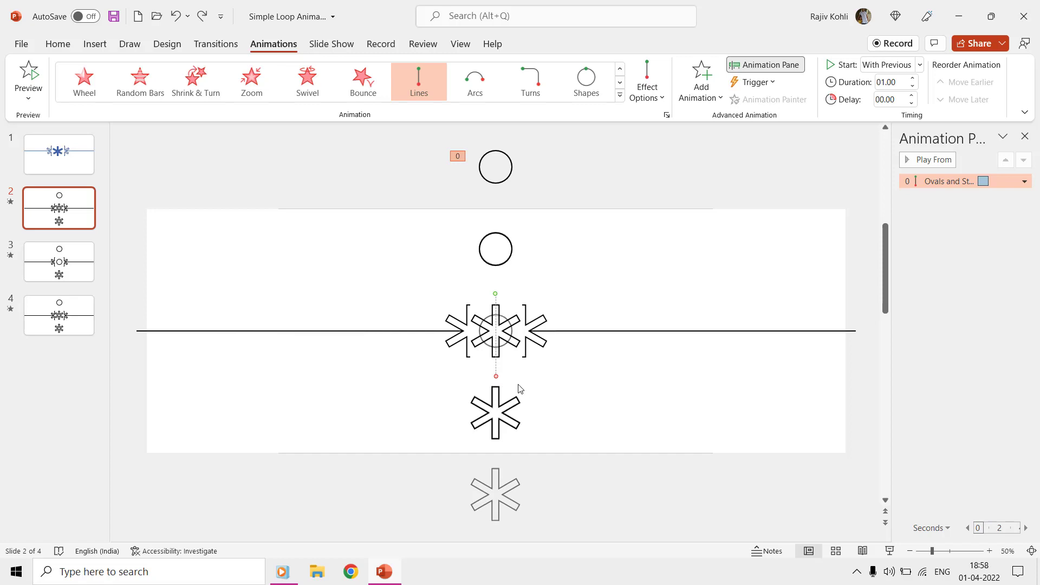
left_click(548, 404)
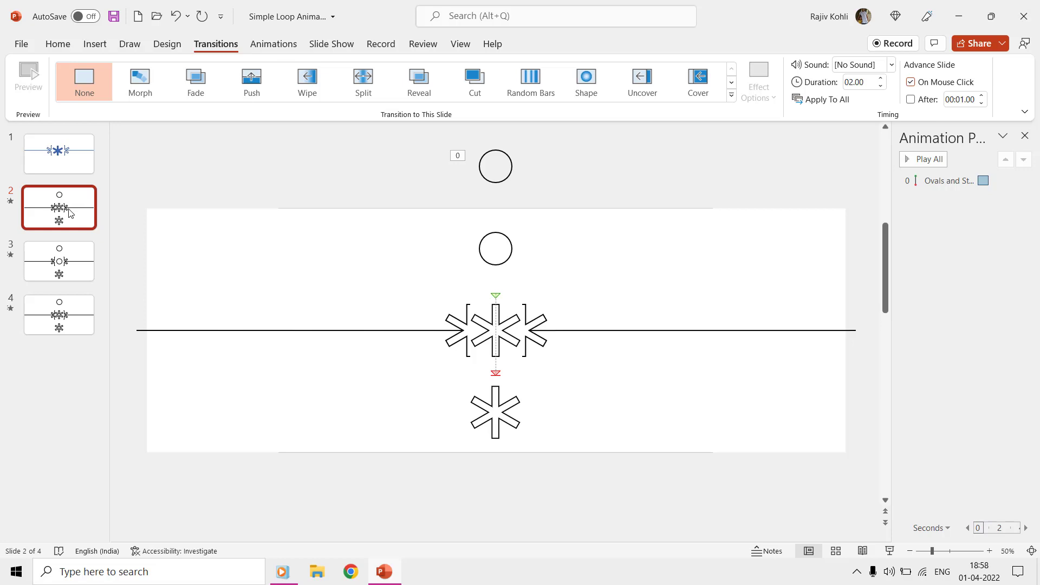
Duplicate slide 2 and ungroup the copy's circles and stars
right_click(70, 213)
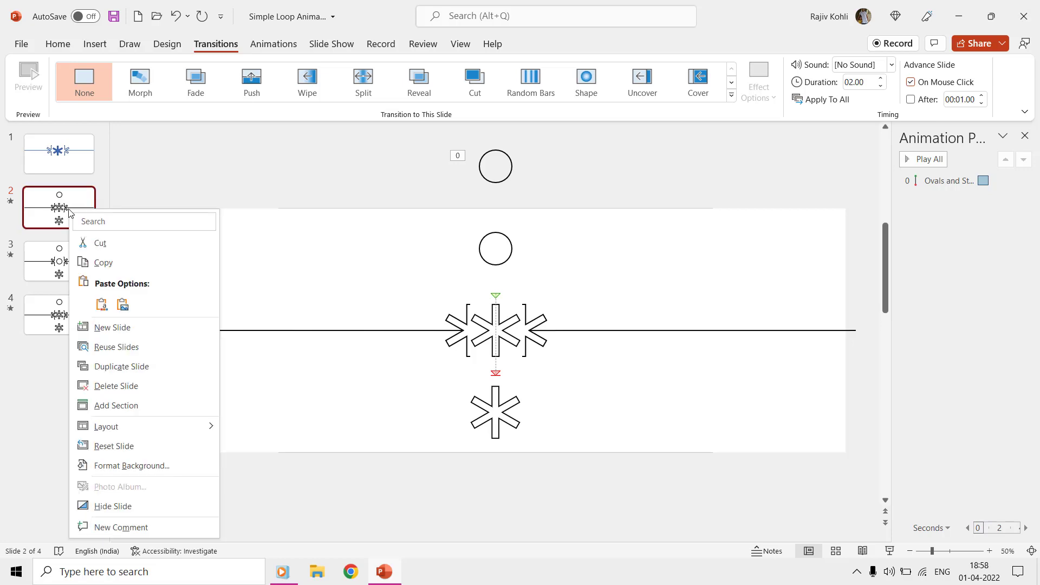
left_click(146, 369)
left_click(493, 325)
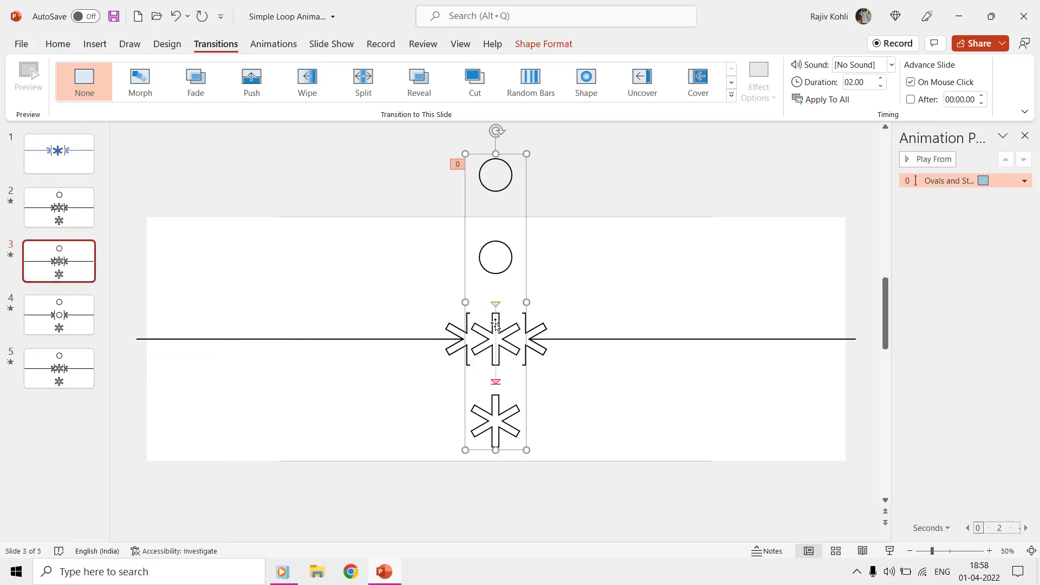
left_click(544, 44)
left_click(801, 89)
left_click(801, 139)
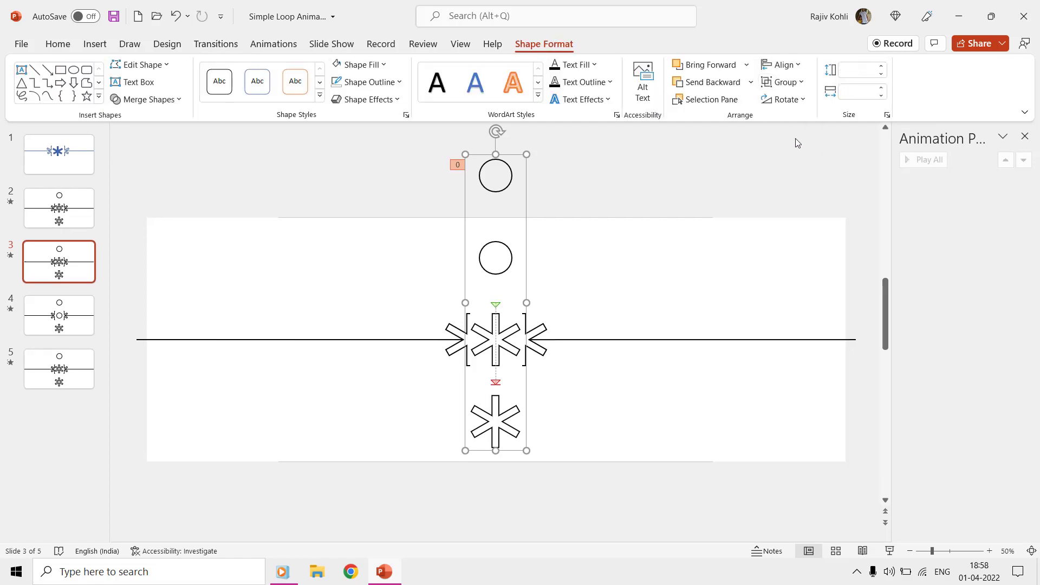
Delete the bottom snowflake and drag both circles and the middle snowflake down one step
left_click(547, 203)
left_click(504, 407)
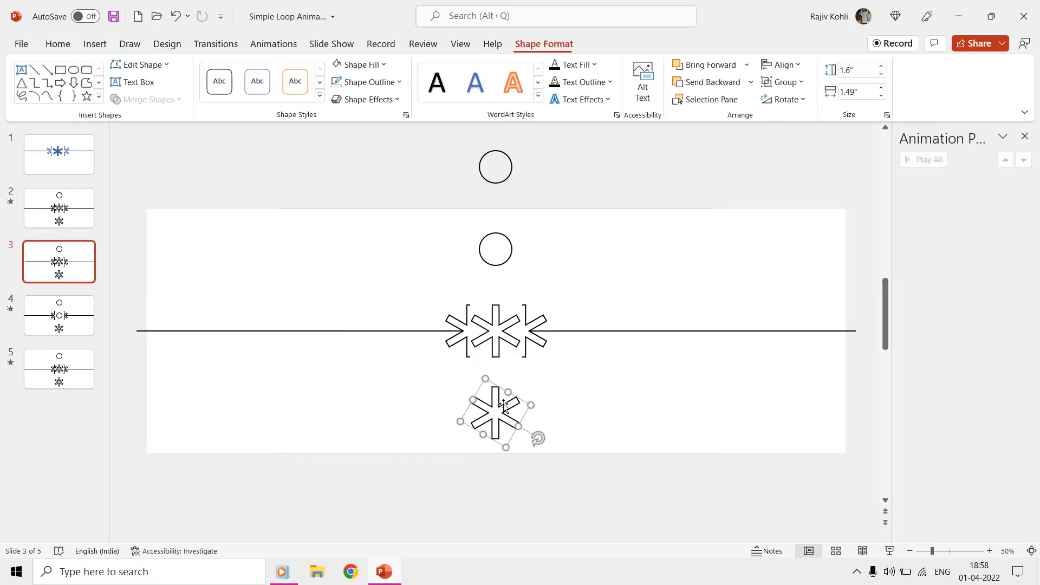
key("Delete")
left_click(497, 173)
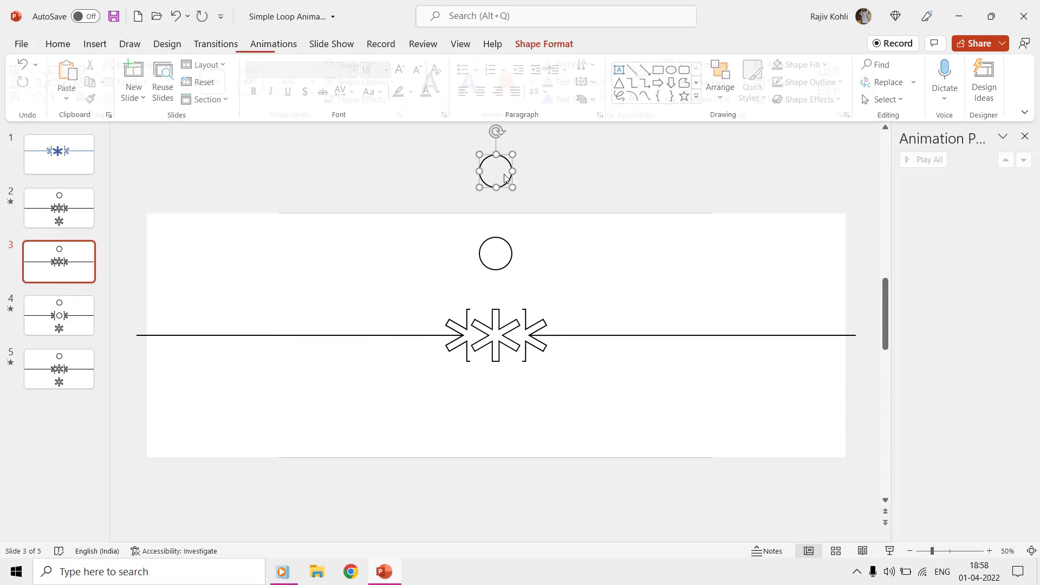
left_click(498, 241, "shift")
left_click(501, 335, "shift")
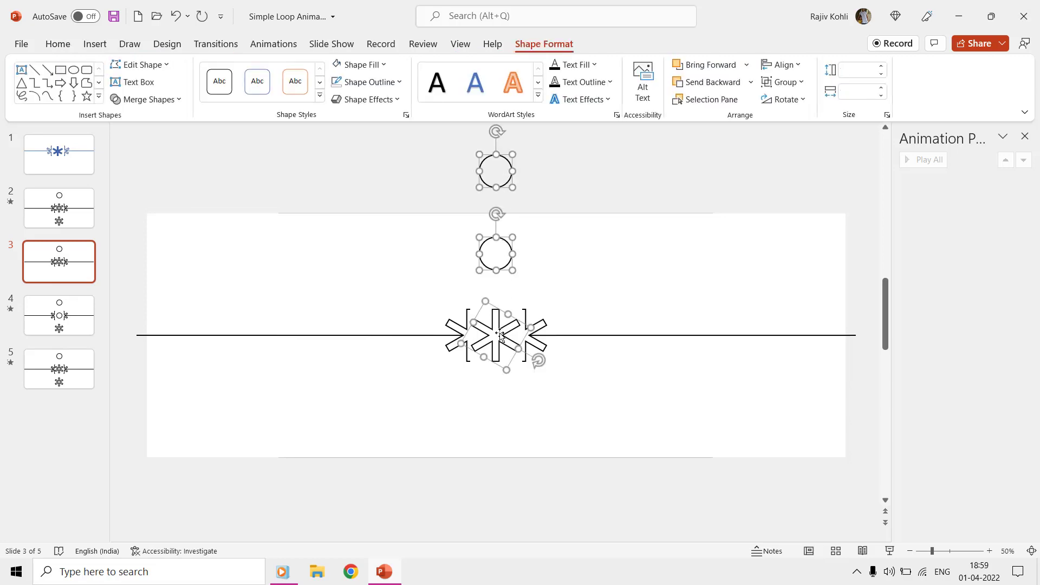
left_click_drag(500, 327, 497, 402)
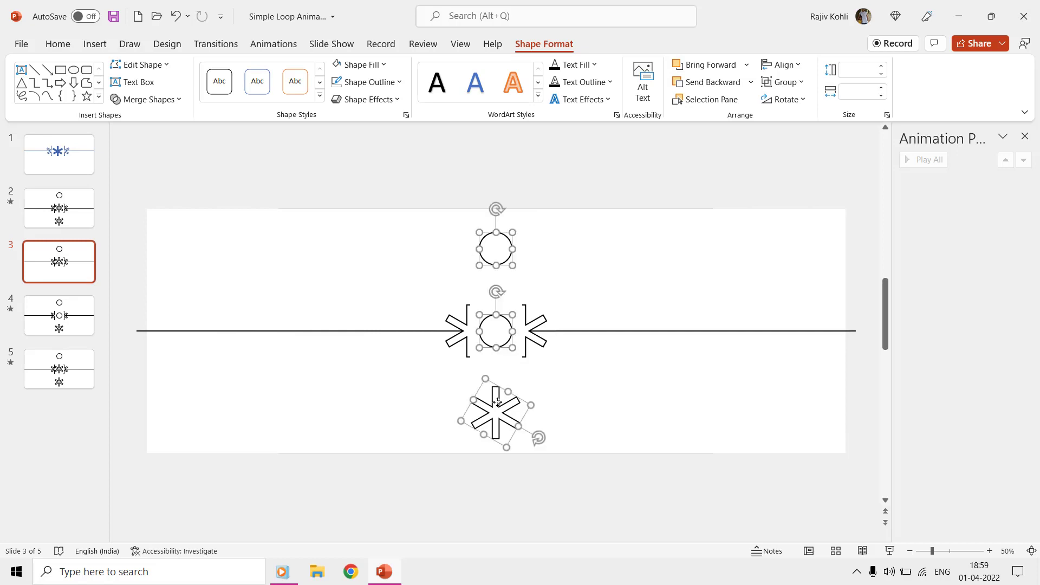
On slide 4, confirm the centre oval's animation duration stays at 01.00
left_click(75, 324)
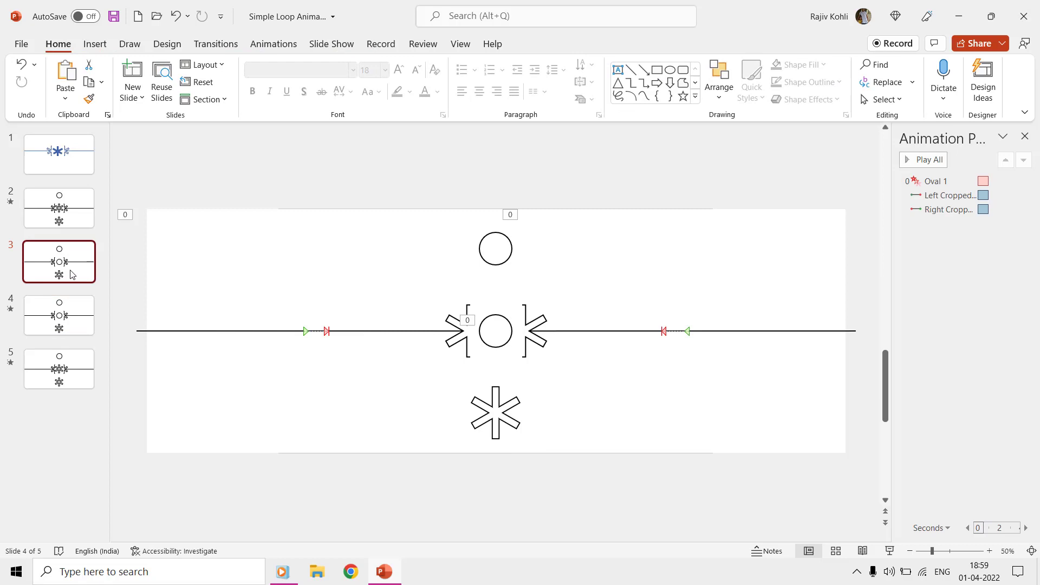
left_click(69, 274)
left_click(59, 318)
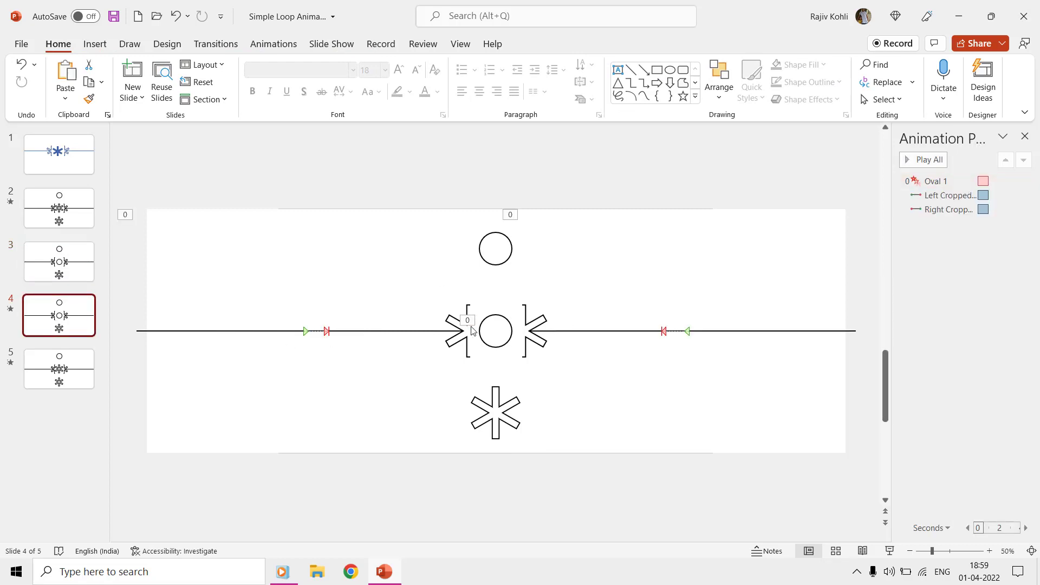
left_click(496, 315)
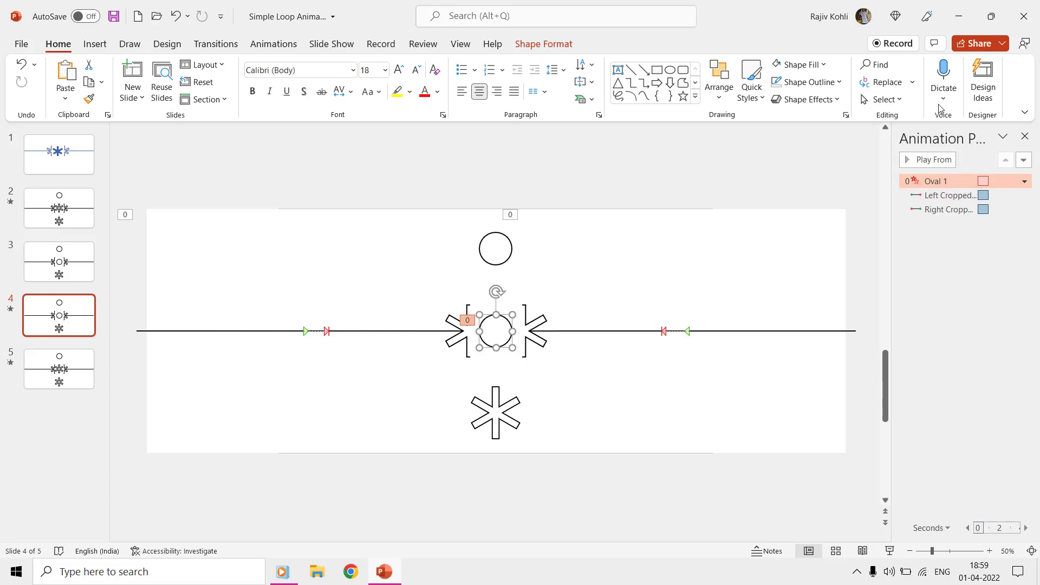
left_click(273, 43)
left_click(889, 81)
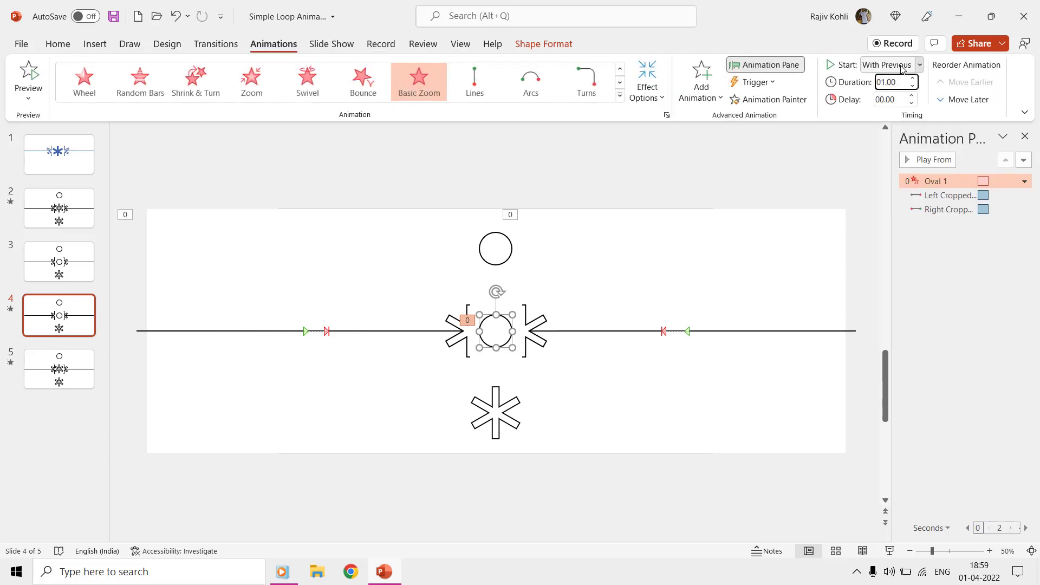
key("Return")
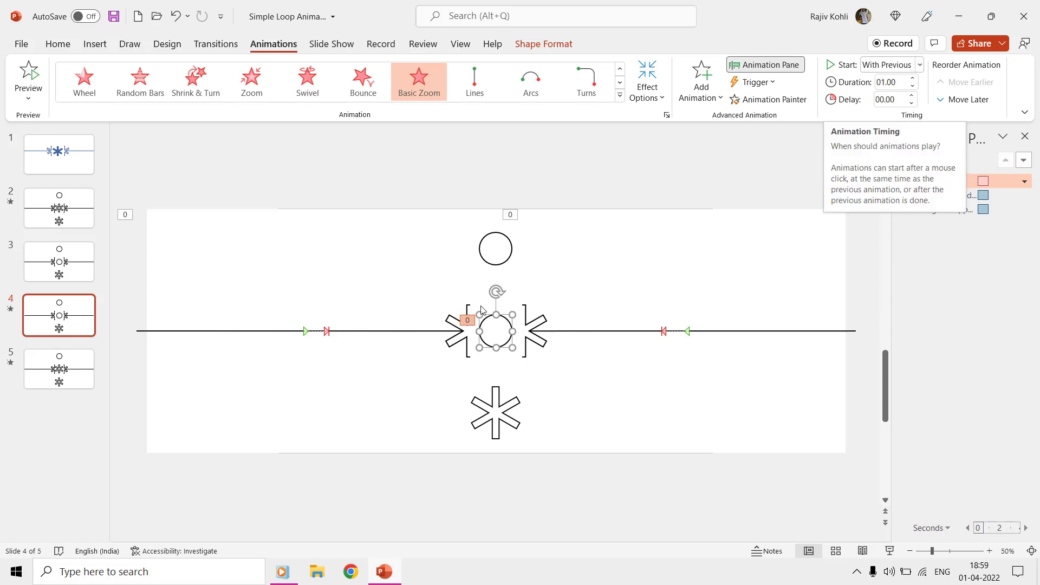
Drag both cropped halves' line-path end points inward, then review all three animations
left_click(328, 332)
left_click_drag(327, 331, 328, 332)
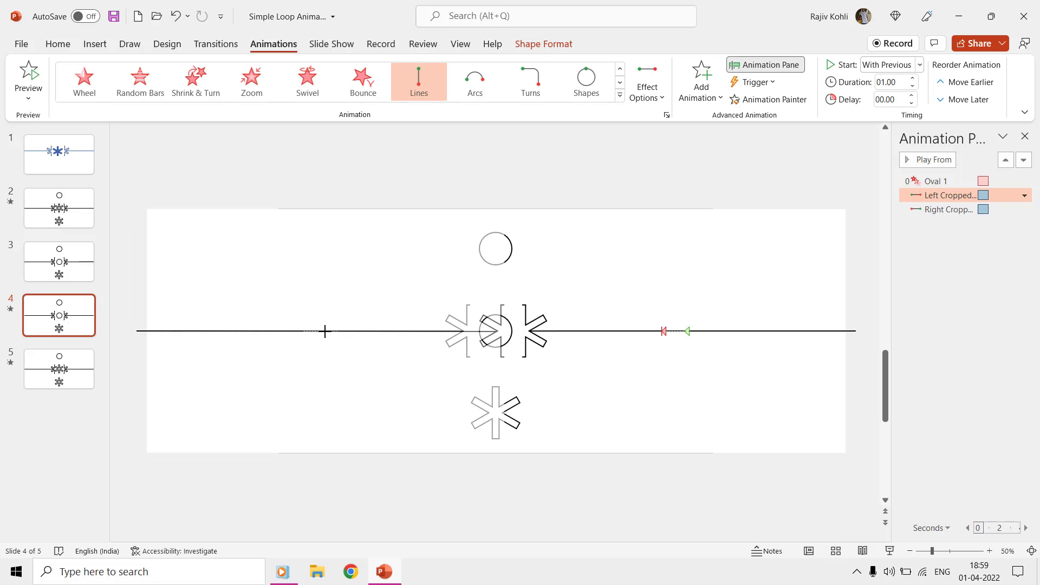
left_click_drag(329, 331, 304, 331)
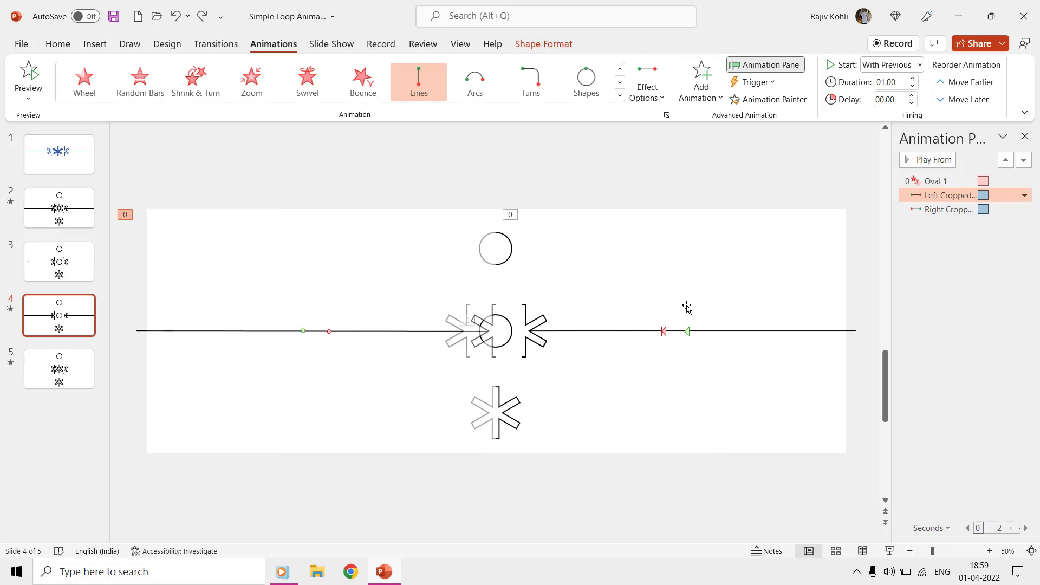
left_click(688, 332)
left_click_drag(688, 331, 661, 331)
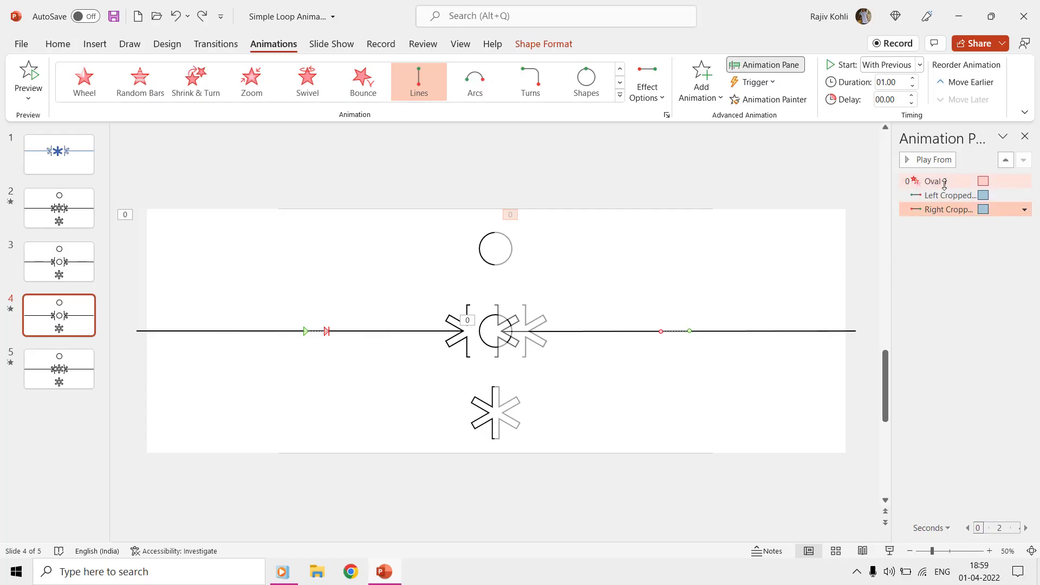
left_click(944, 185)
left_click(940, 195)
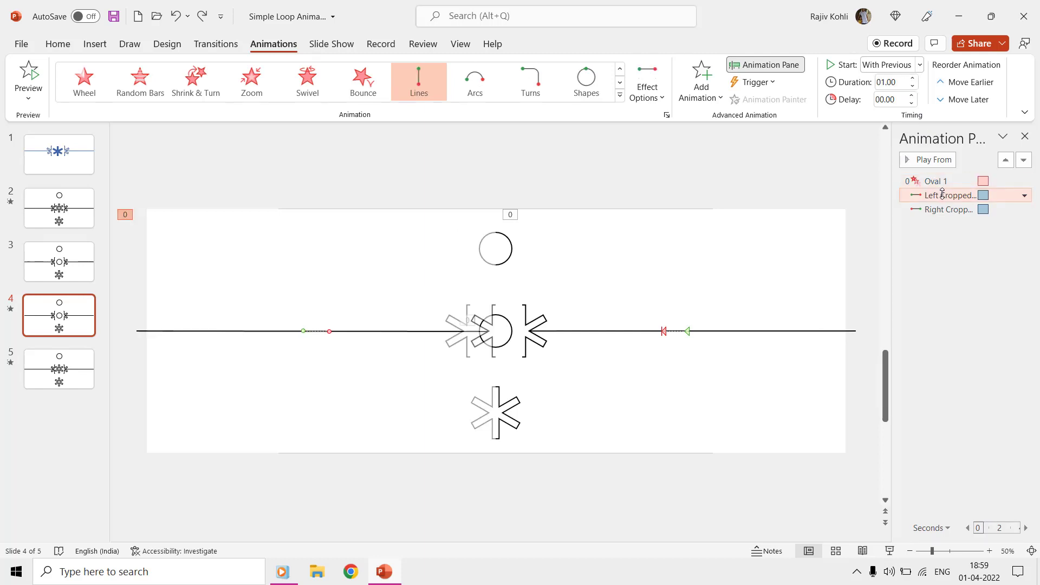
left_click(936, 209)
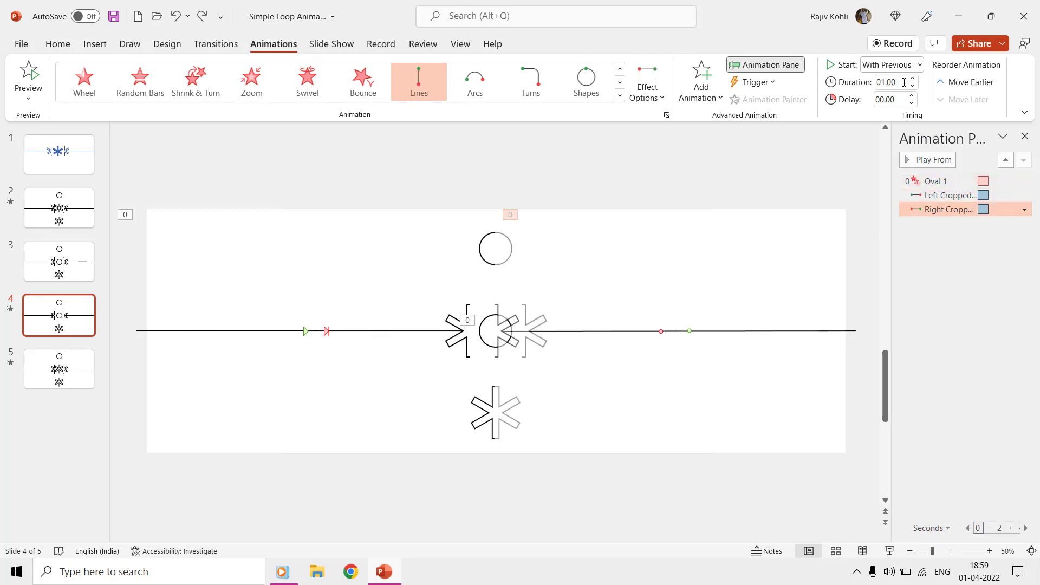
Duplicate slide 4 into slide 5 and select the copy's left cropped half
right_click(55, 320)
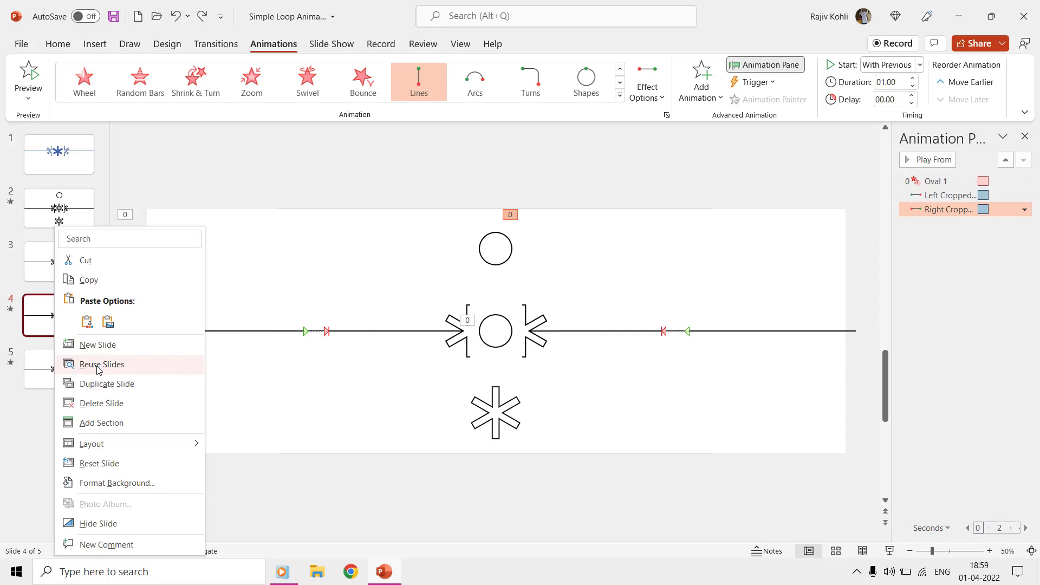
left_click(102, 383)
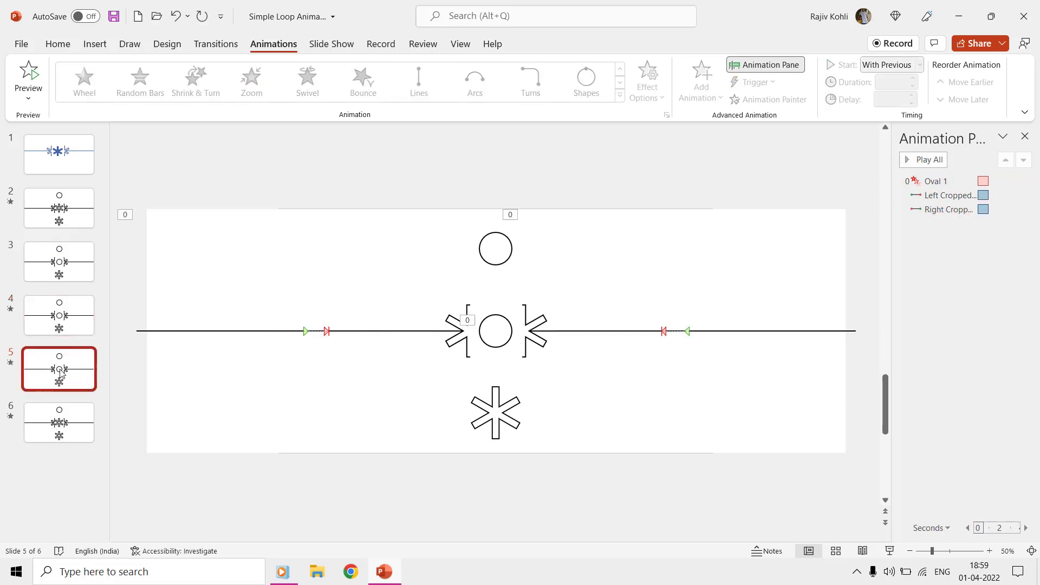
left_click(330, 290)
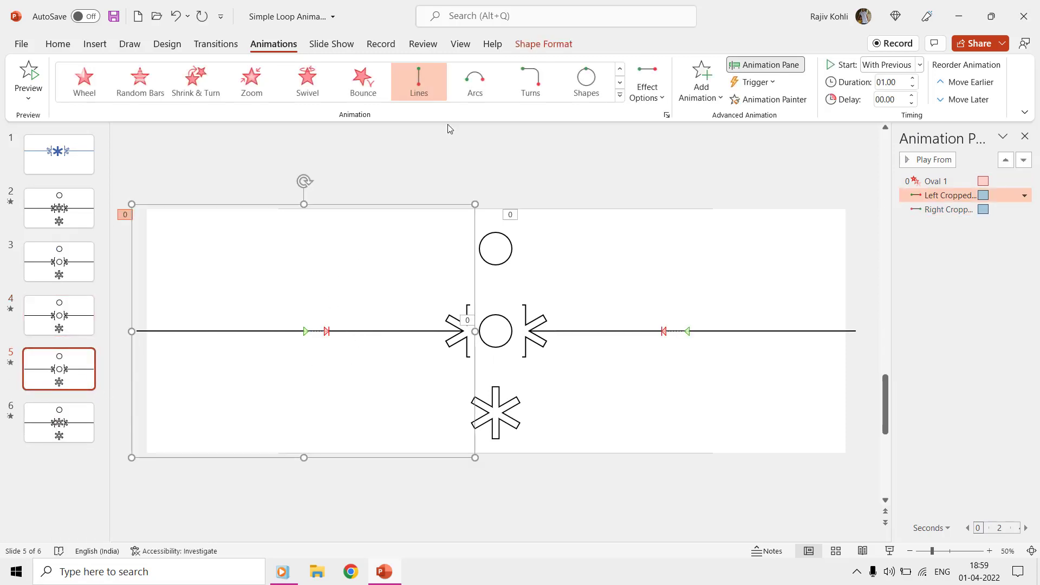
left_click(556, 46)
left_click(277, 45)
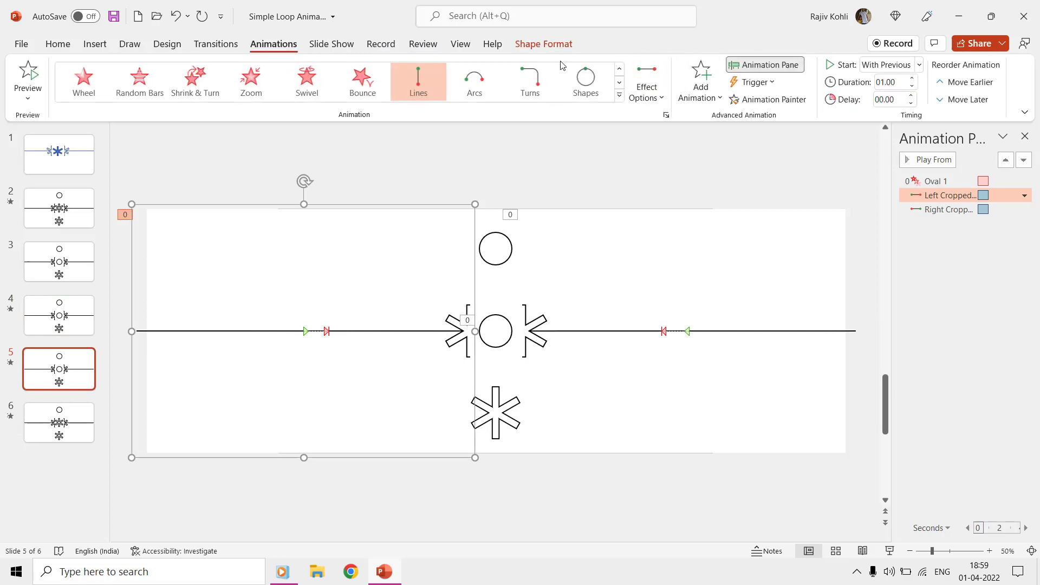
Apply Reverse Path Direction to the left and right halves' motion paths
left_click(665, 92)
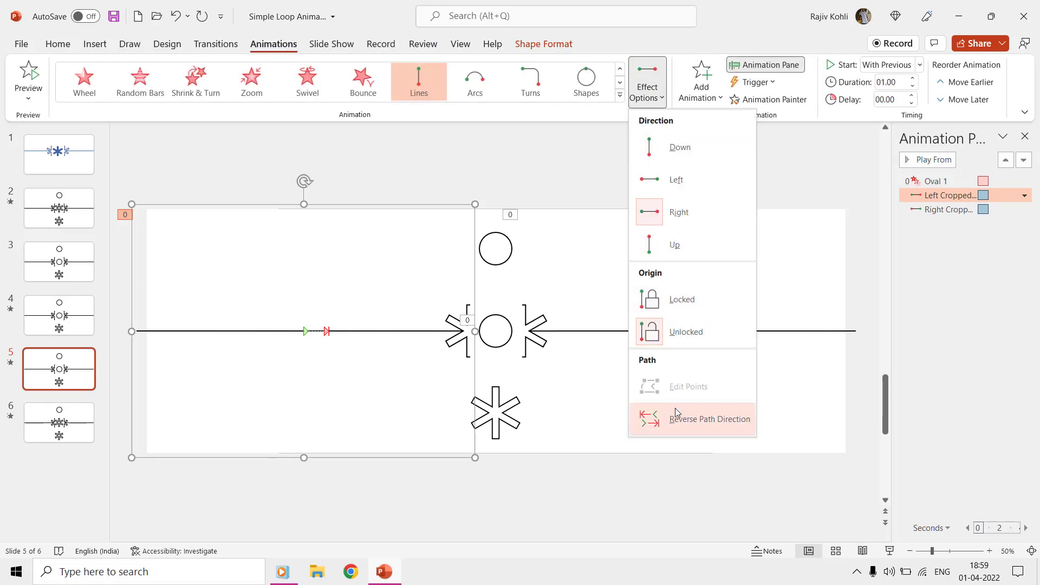
left_click(734, 419)
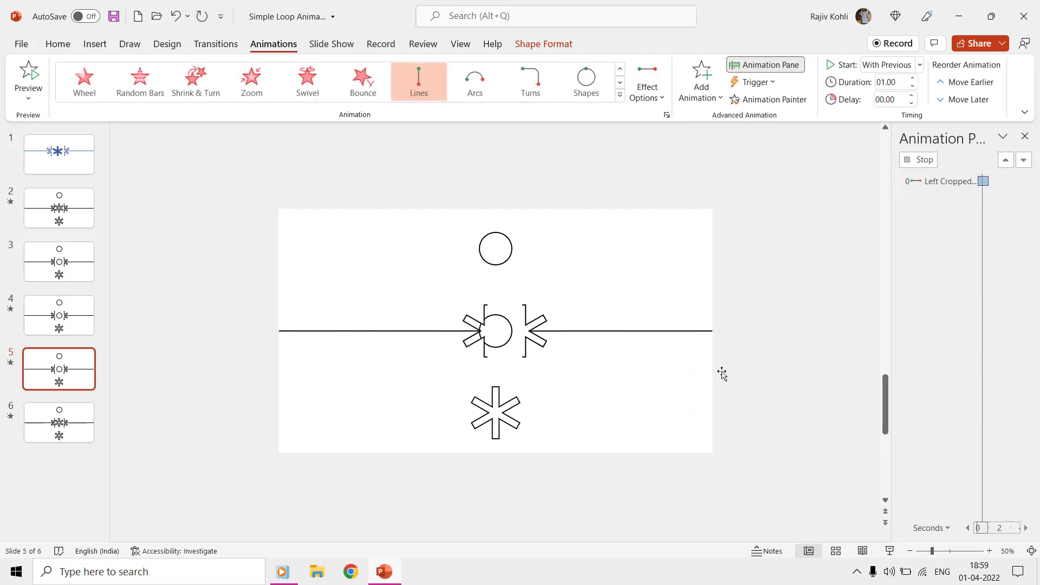
left_click(669, 293)
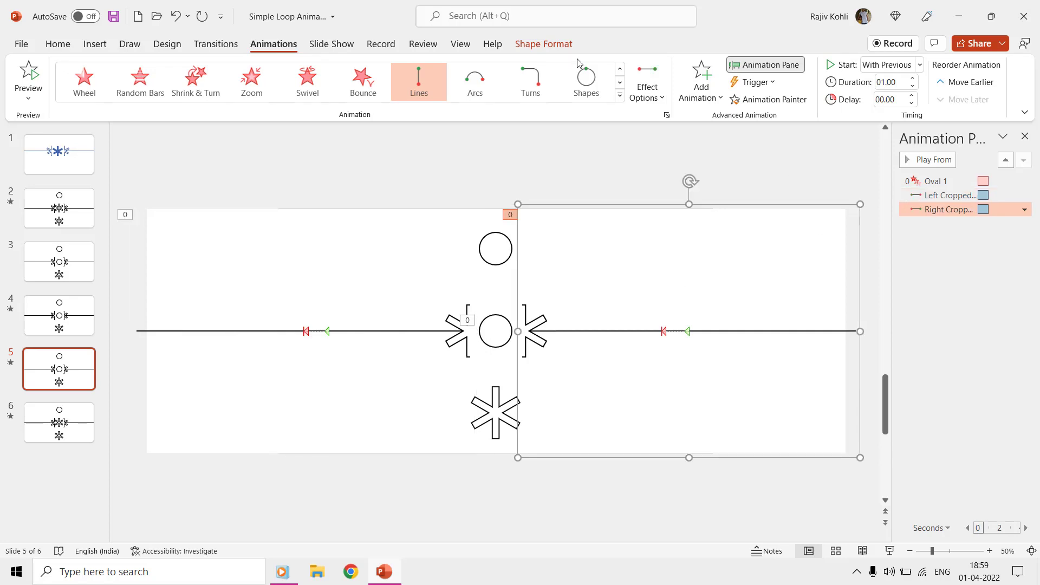
left_click(648, 87)
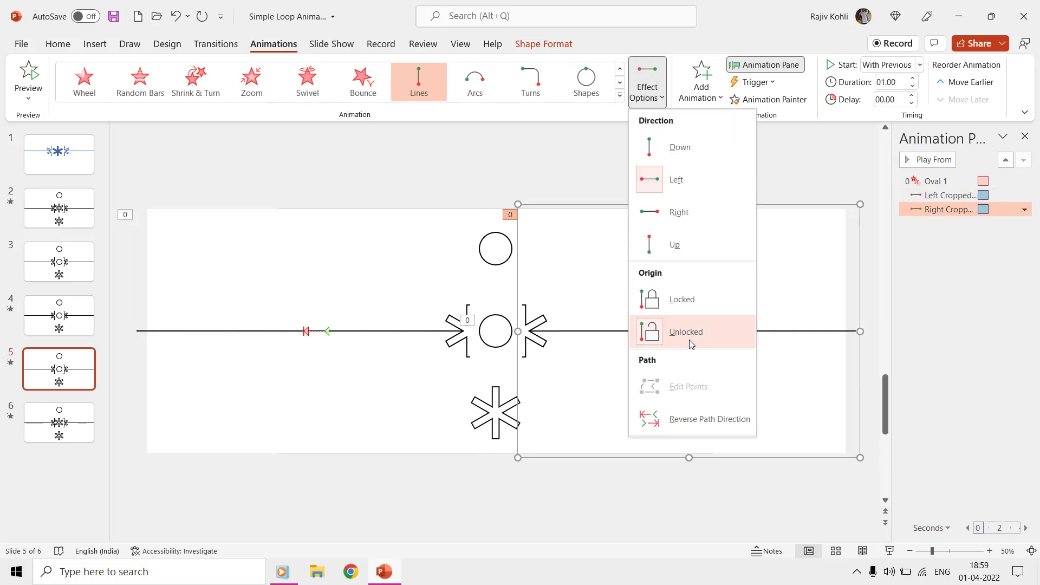
left_click(685, 419)
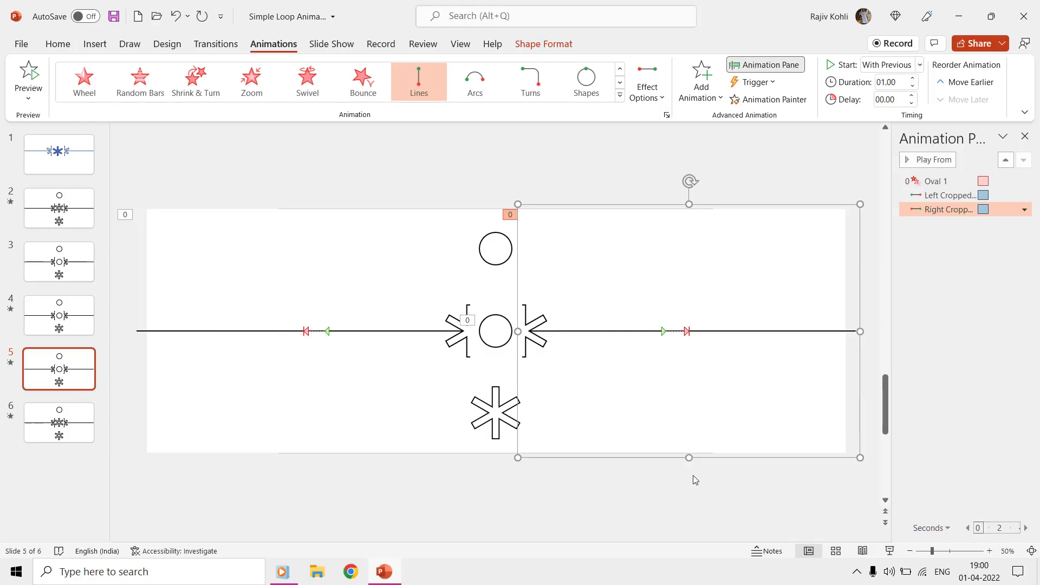
Delete Oval 1 and place a Ctrl+D copy of the bottom asterisk in the centre gap
left_click(496, 345)
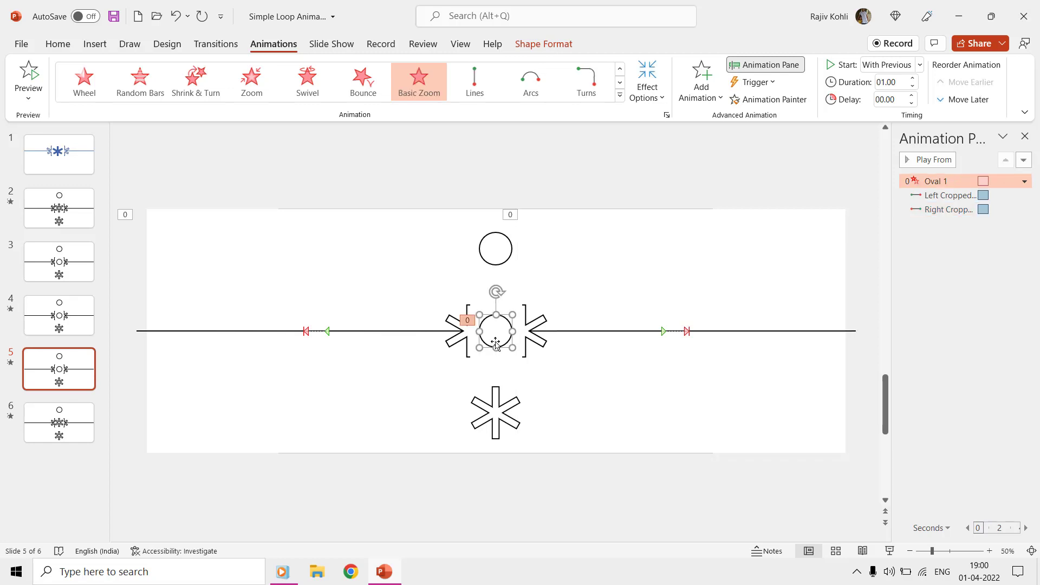
key("Delete")
left_click(495, 411)
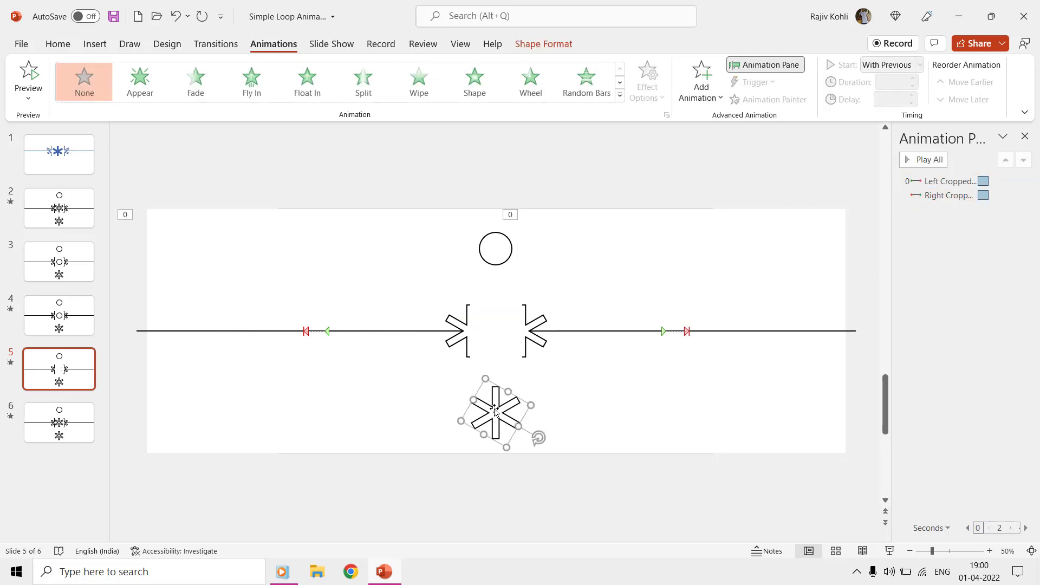
key("ctrl+d")
left_click_drag(497, 420, 490, 330)
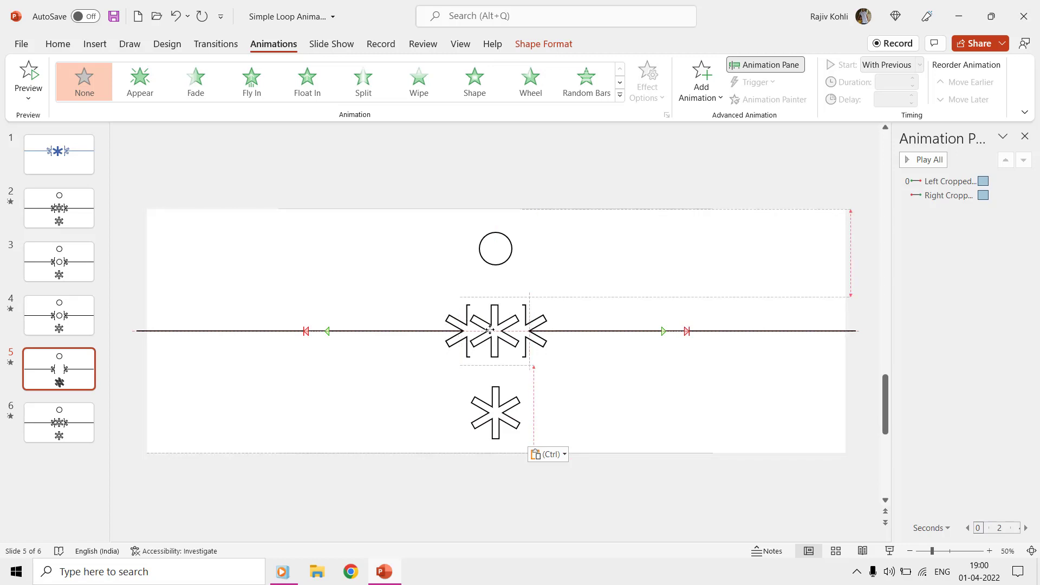
Preview the slide show, then delete the star copy and undo twice
left_click(889, 551)
key("Escape")
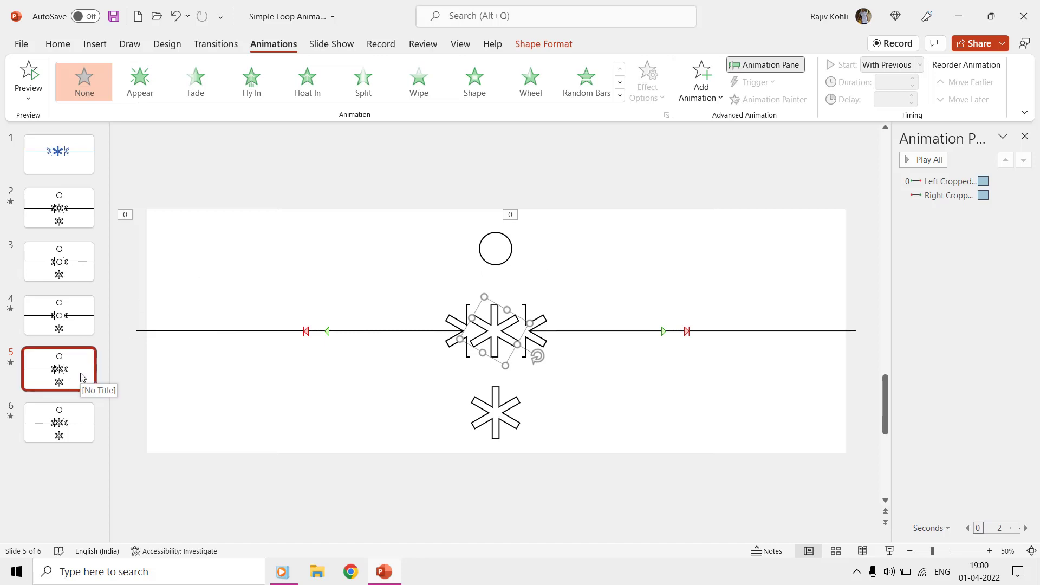
key("Delete")
key("ctrl+z")
key("ctrl+z")
key("ctrl+z")
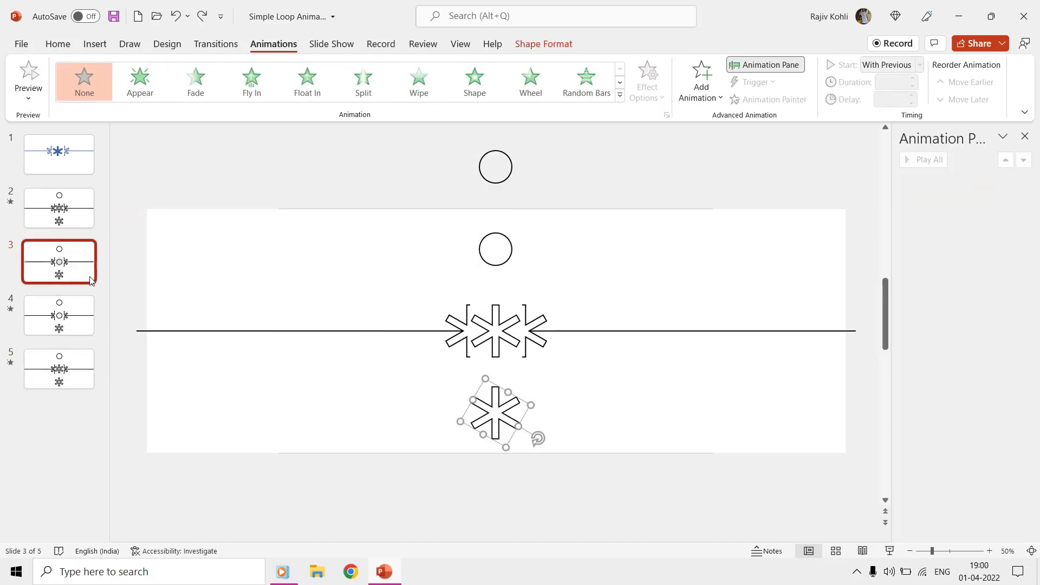
key("ctrl+z")
key("ctrl+z")
Remove the old opening slide and set slide 3 to advance after 00:01.00
left_click(66, 215)
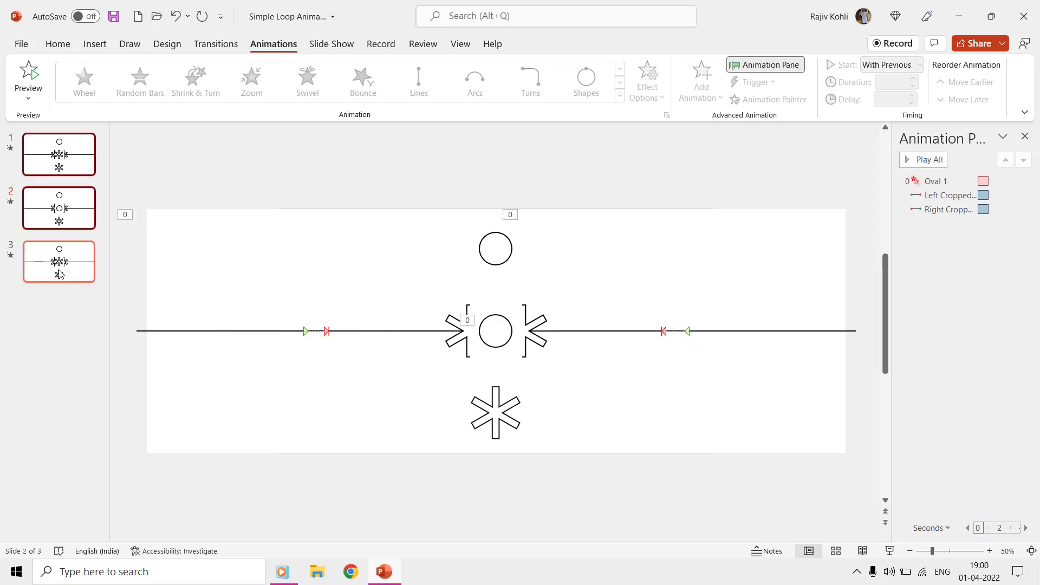
left_click(60, 275)
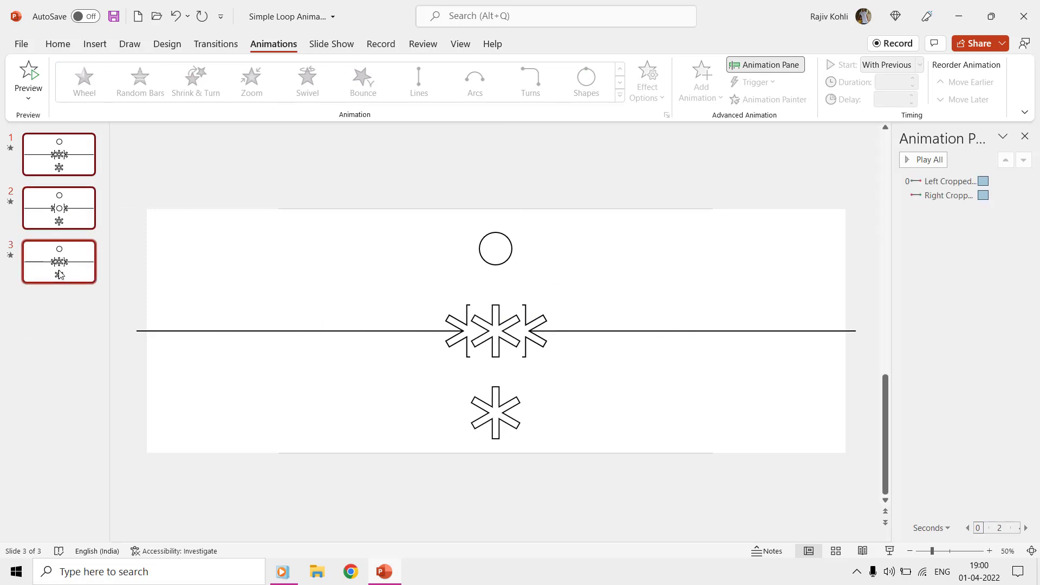
left_click(216, 44)
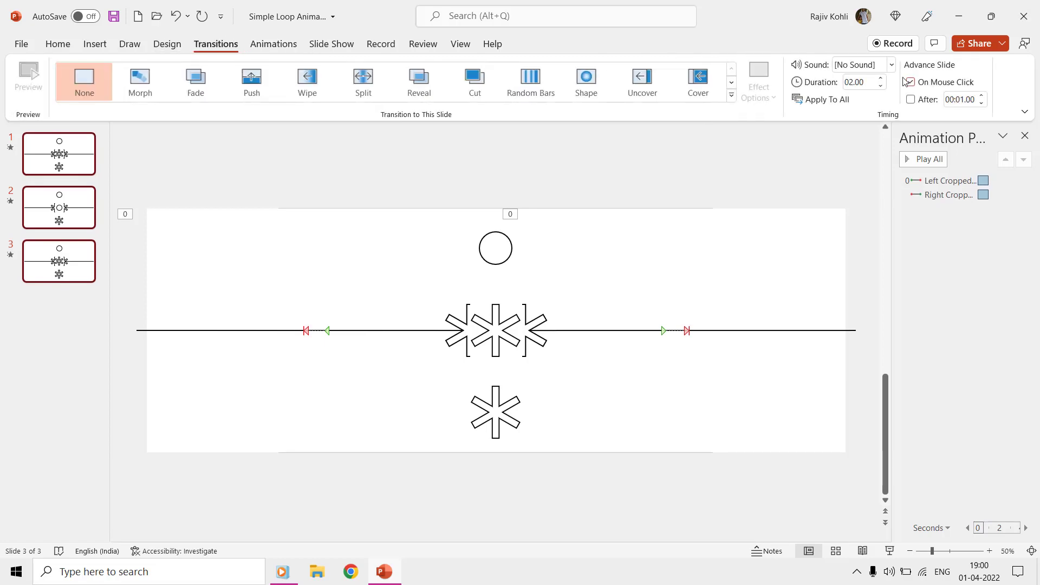
left_click(969, 99)
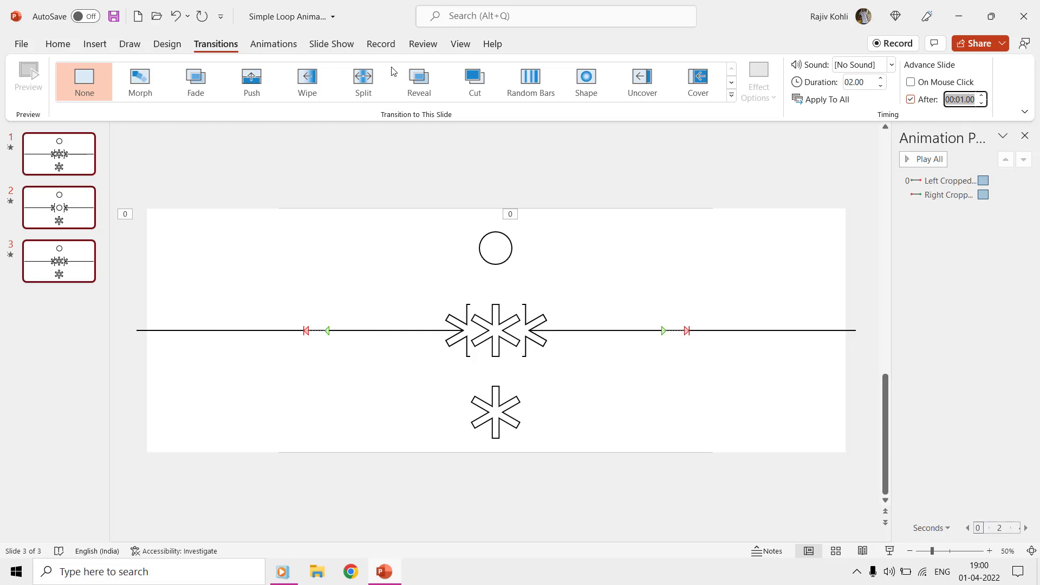
In Set Up Slide Show, enable 'Loop continuously until Esc' and confirm
left_click(331, 44)
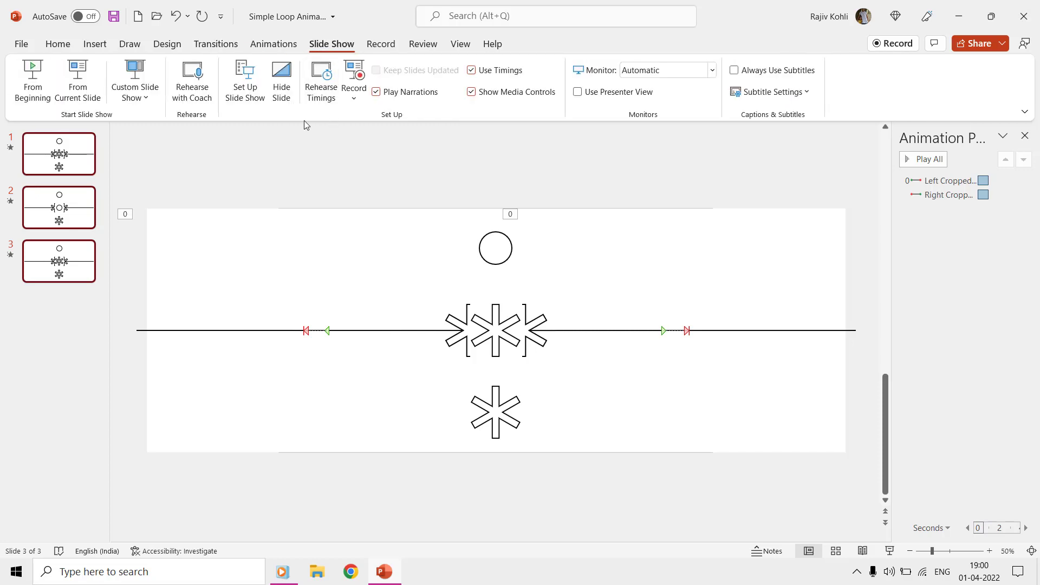
left_click(245, 90)
left_click(423, 255)
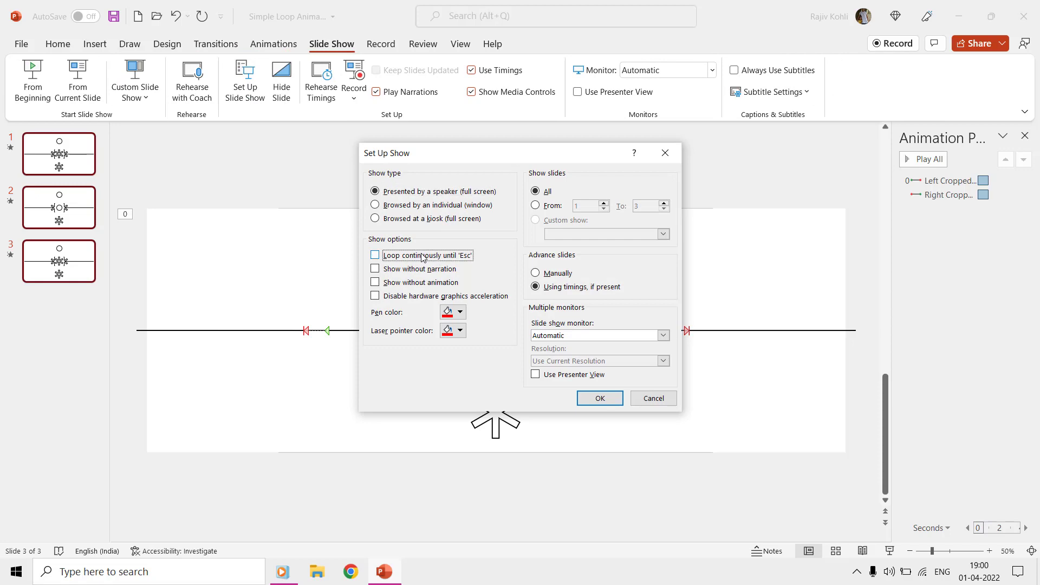
left_click(599, 406)
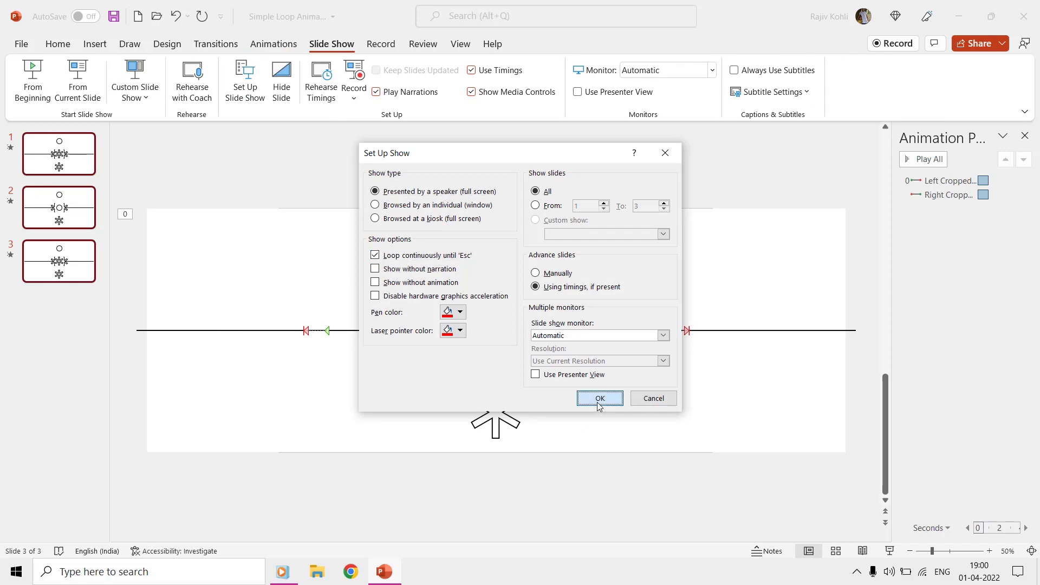
left_click(599, 400)
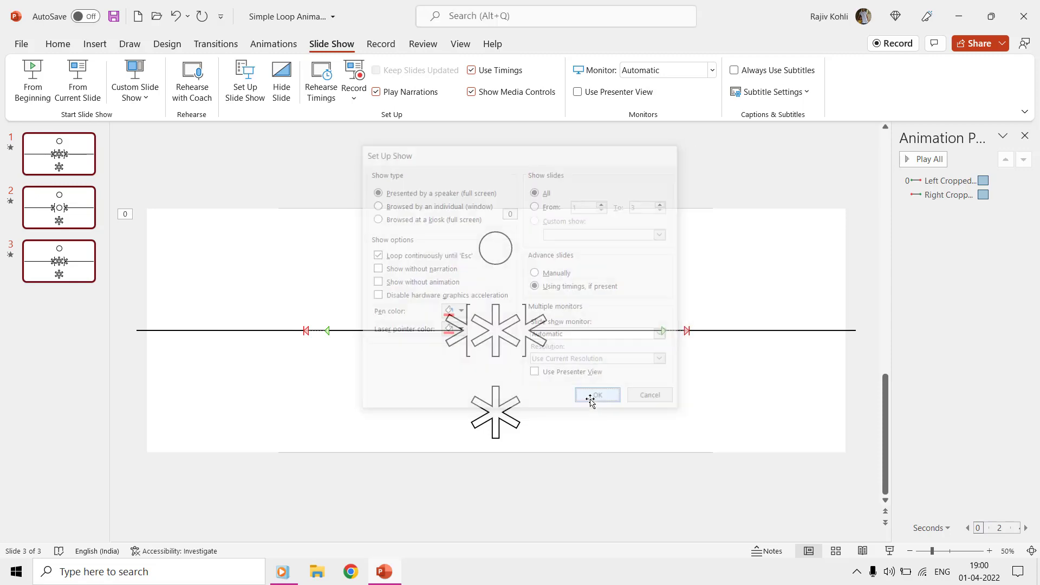